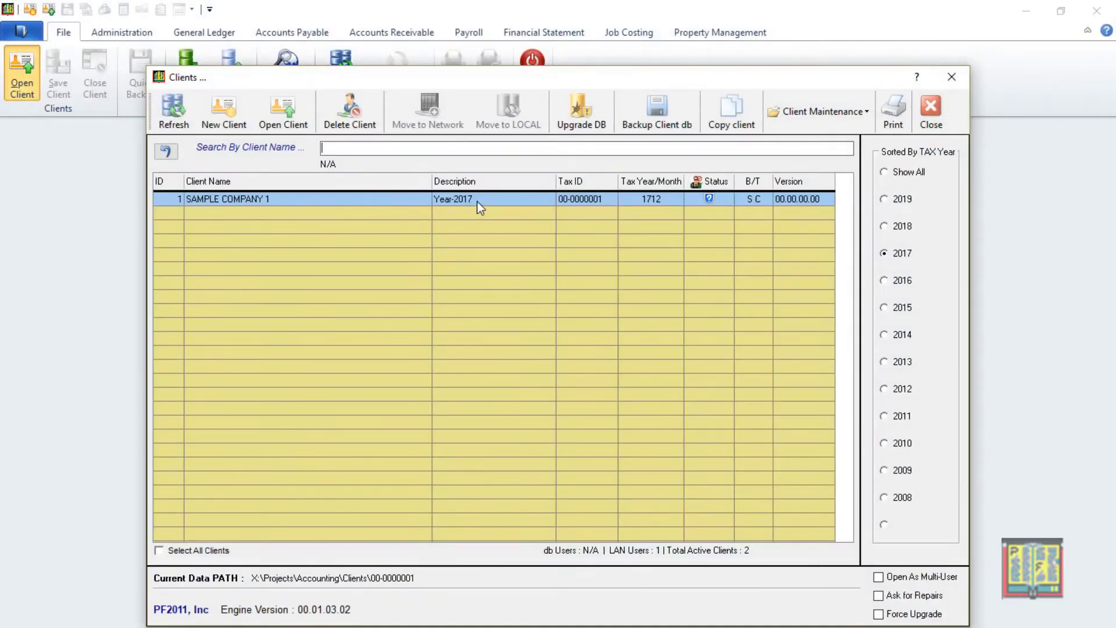
Open SAMPLE CLIENT 1's 2016 books and list the Payroll tab's Government Forms
double_click(478, 201)
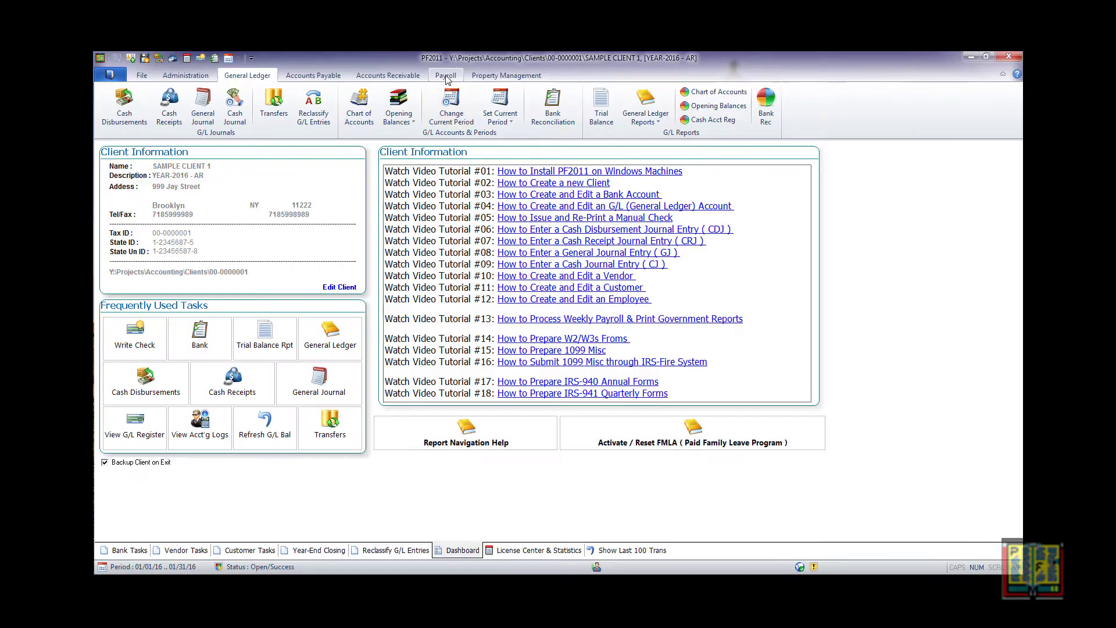
left_click(445, 76)
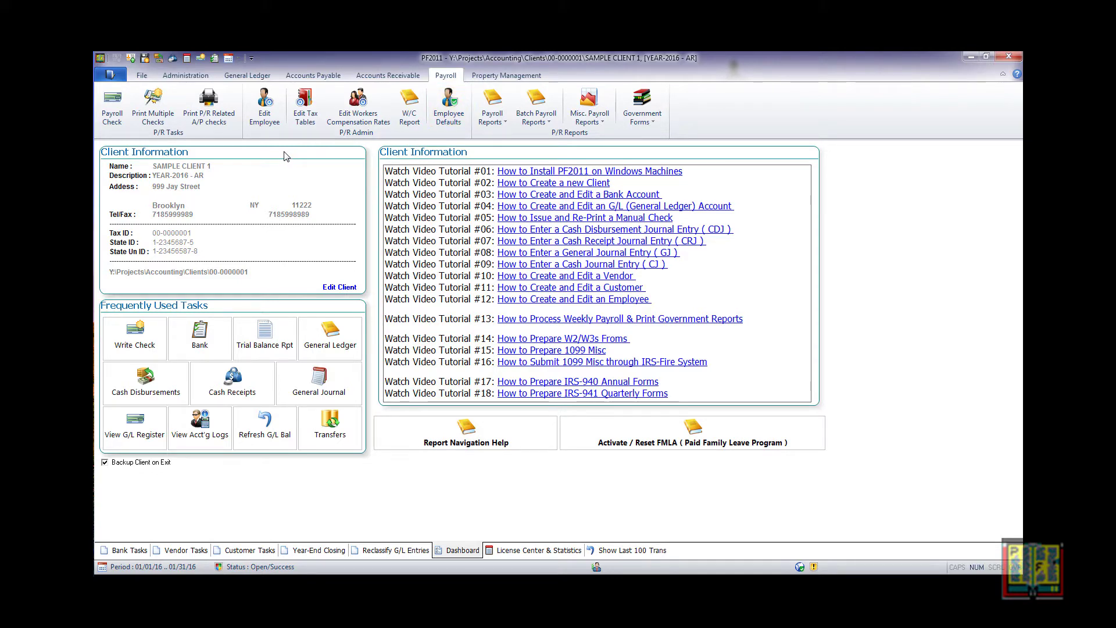
left_click(642, 118)
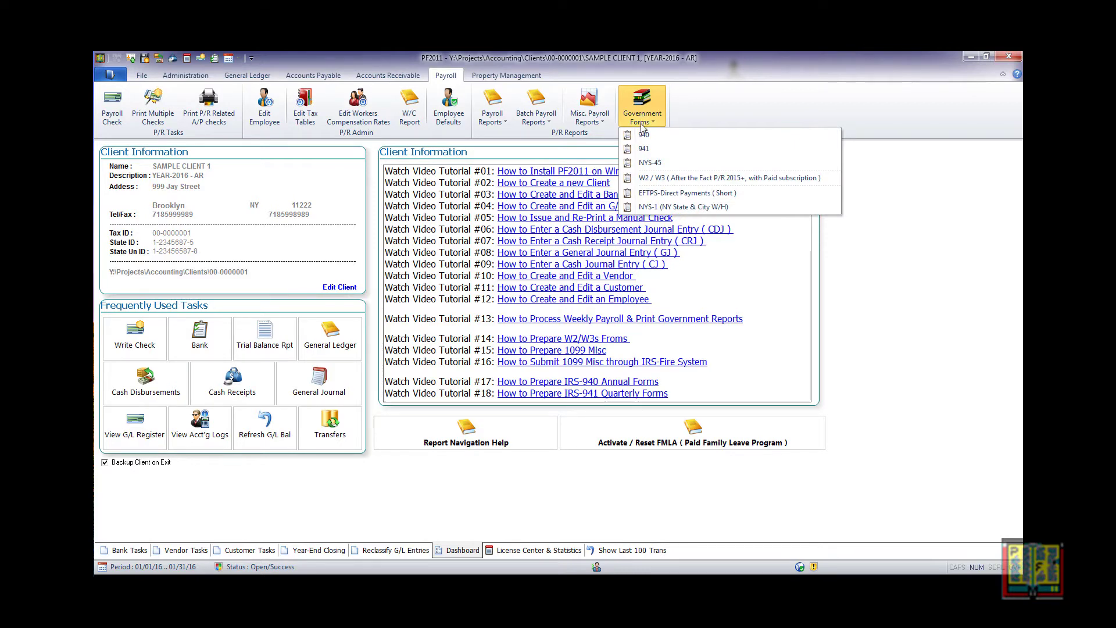
Choose W2 / W3 from Government Forms to bring up the empty 2016 List W2s
left_click(642, 179)
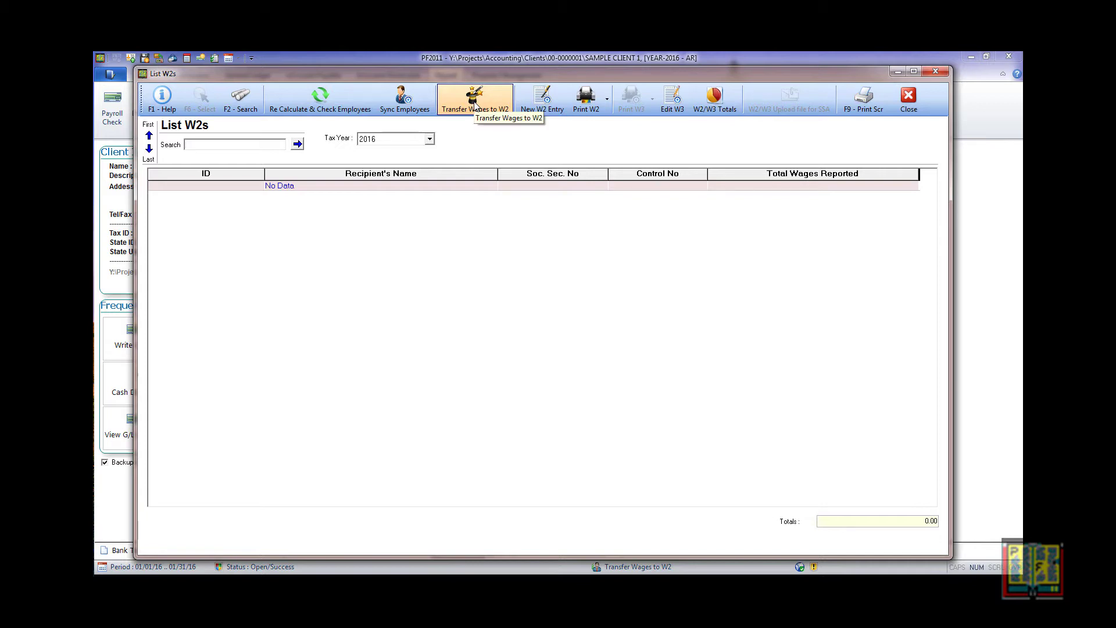
Transfer three employees' wages into 2016 W-2s totalling 51,425.00 and view the W2/W3 Totals report
left_click(475, 104)
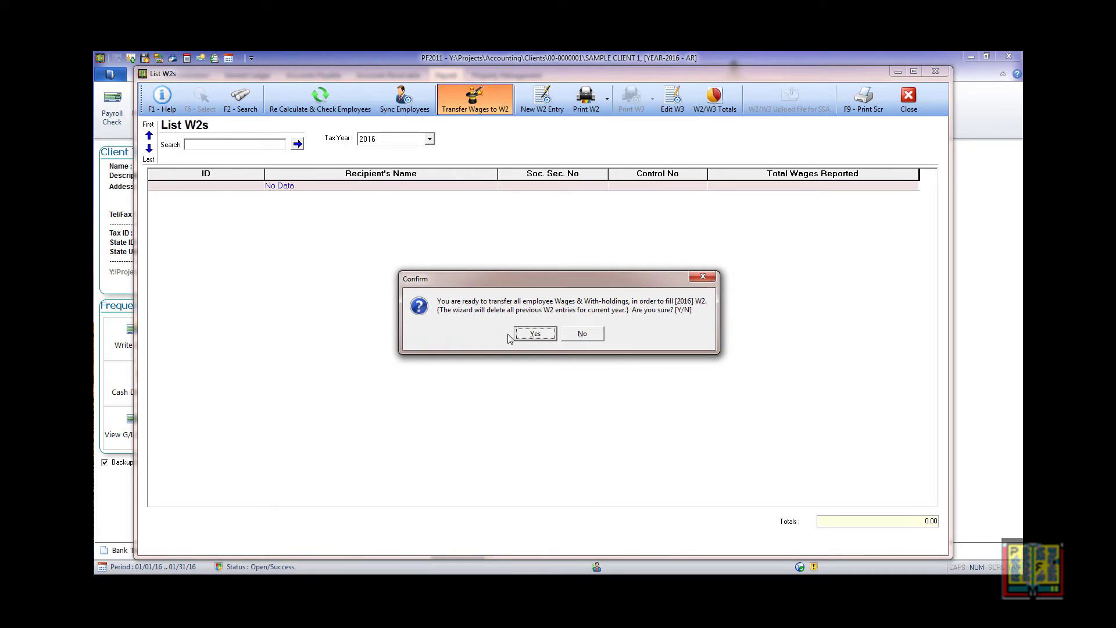
left_click(527, 334)
left_click(533, 334)
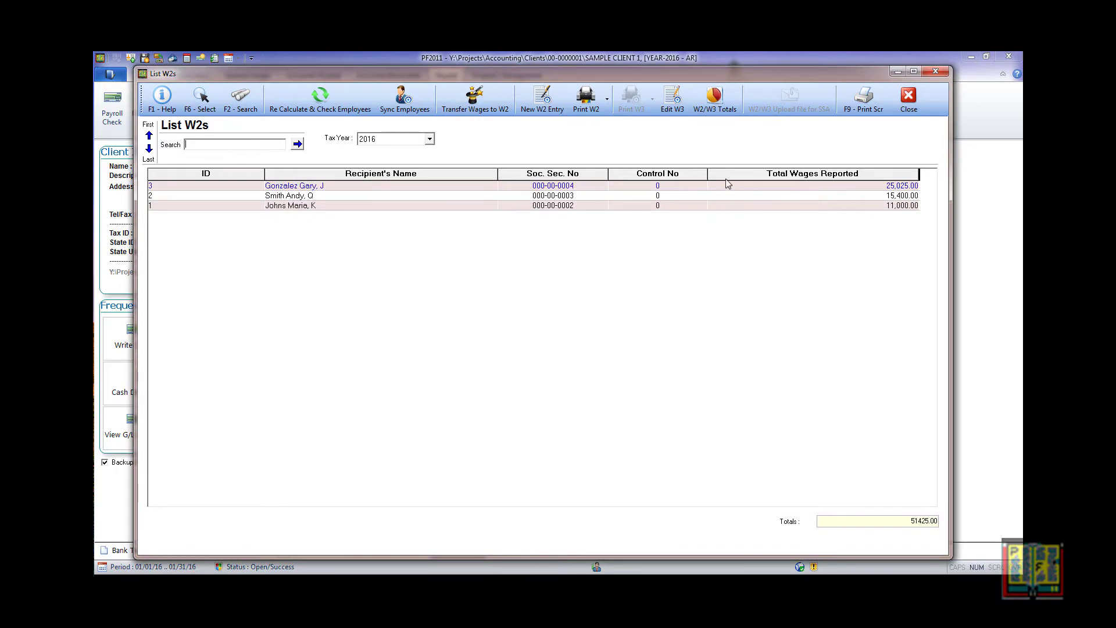
left_click(716, 104)
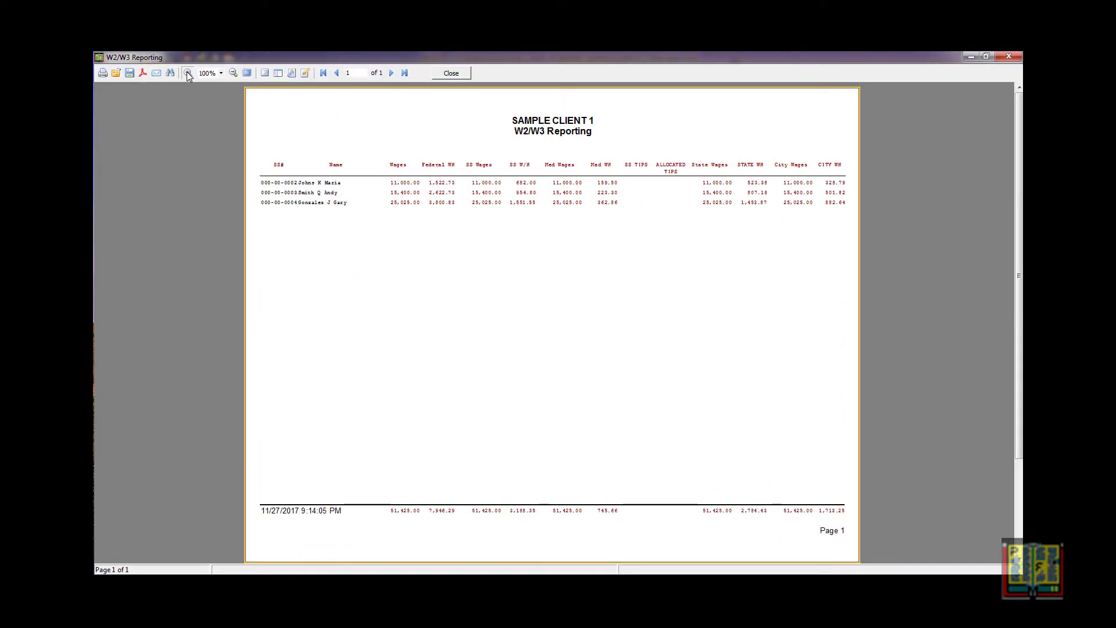
Zoom in and scroll through the W2/W3 totals report, then close it
left_click(187, 73)
left_click(188, 73)
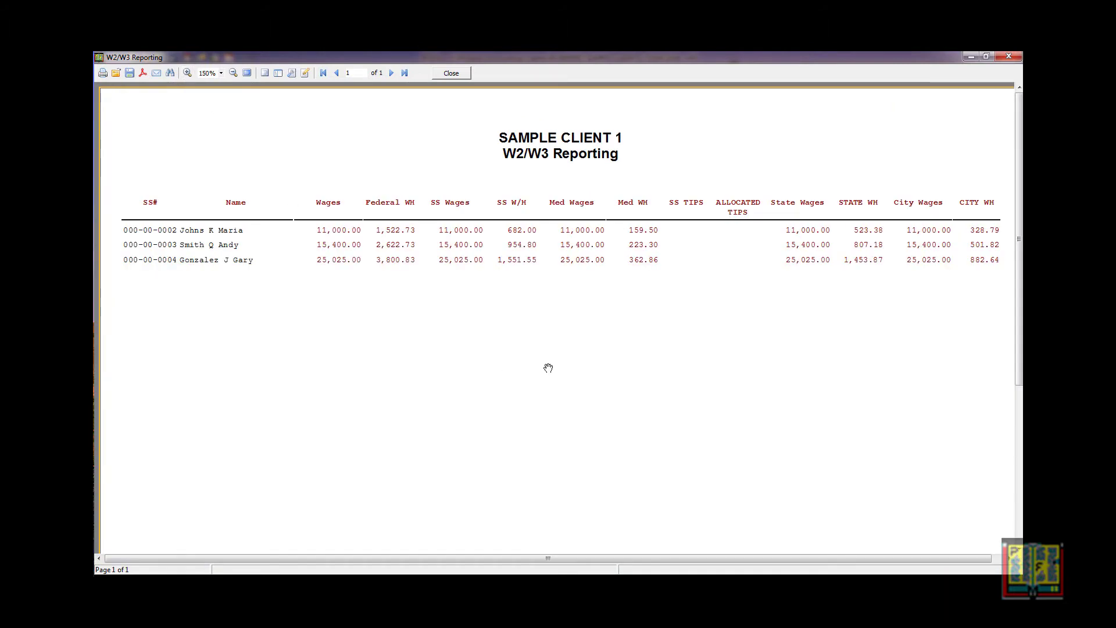
scroll(560, 366, "down", 10)
scroll(560, 366, "up", 10)
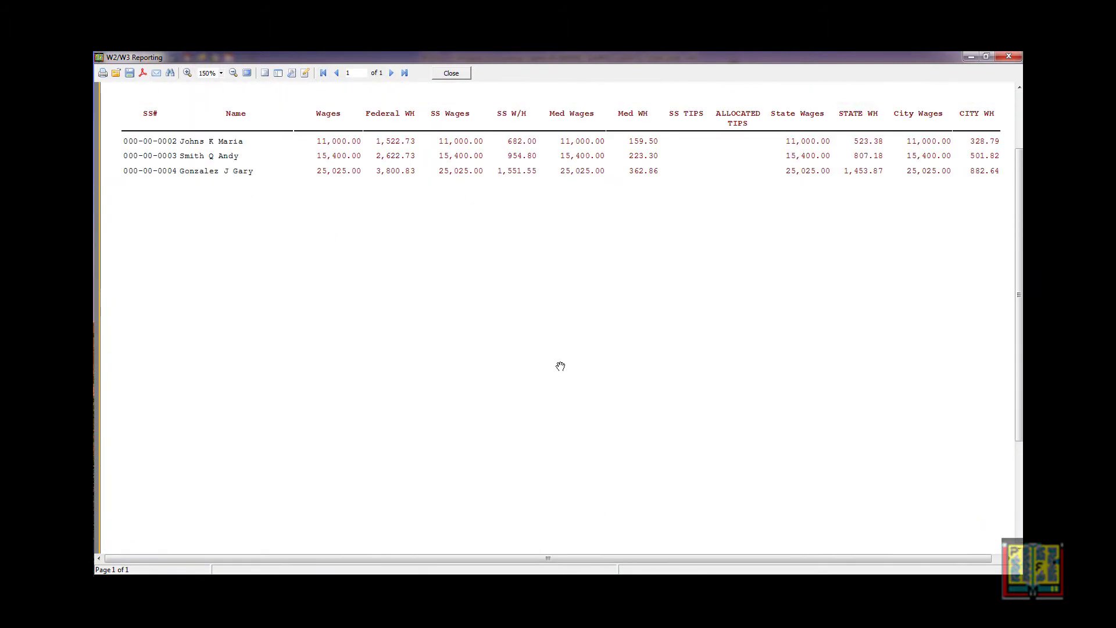
left_click(454, 75)
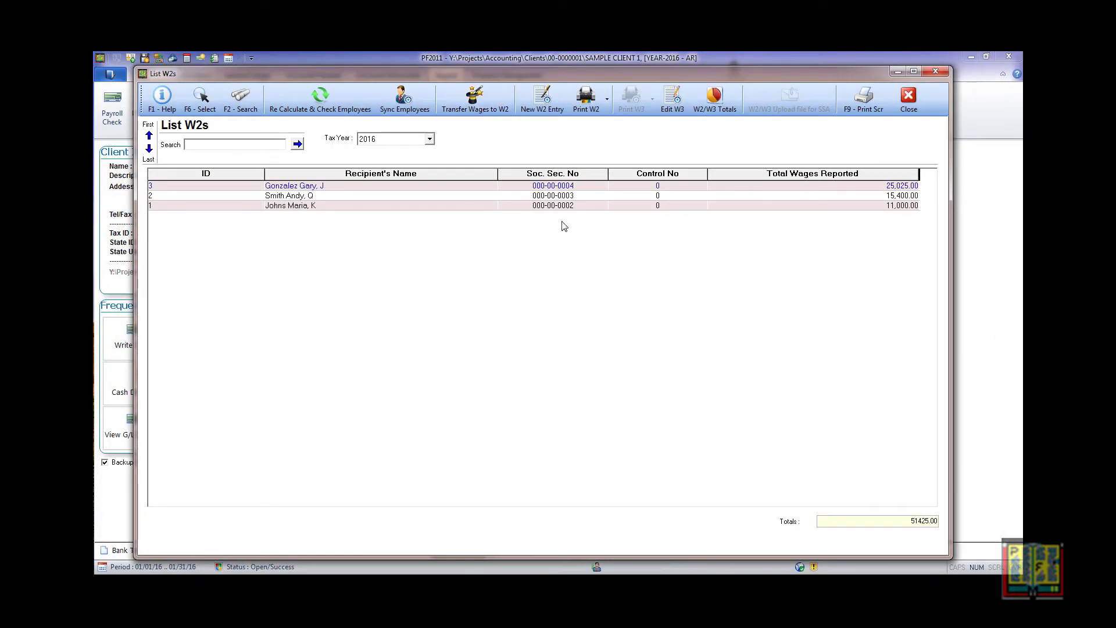
Preview the W-2 Copy 1, B, C, 2 - All 4 copies printout, zoomed in and scrolled through
left_click(608, 100)
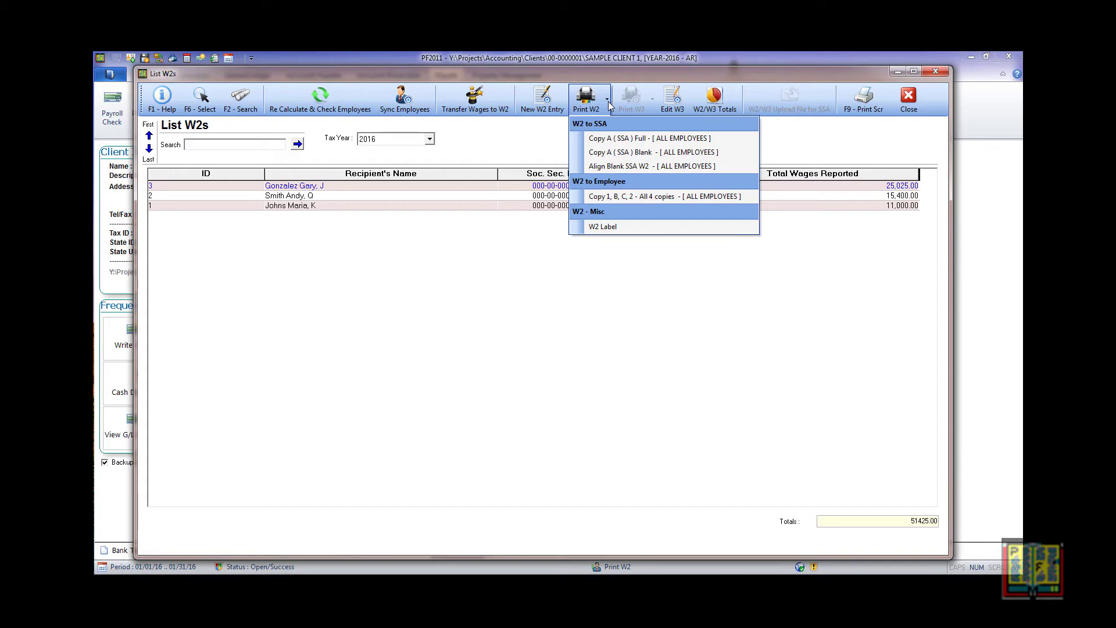
left_click(608, 101)
left_click(607, 104)
left_click(613, 196)
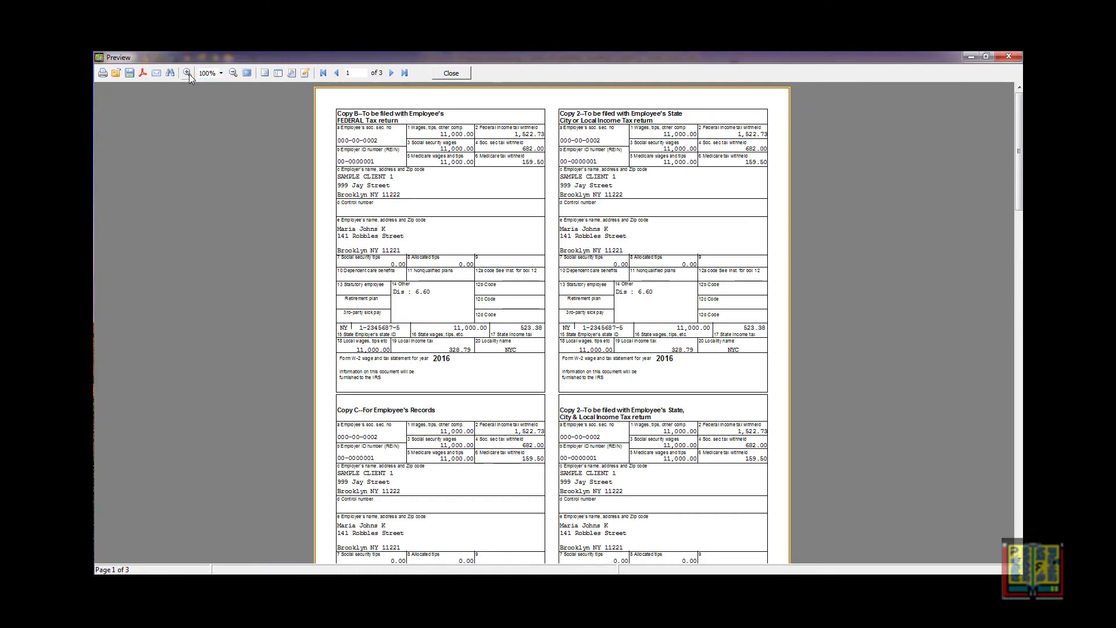
left_click(187, 73)
left_click(187, 73)
left_click(187, 73)
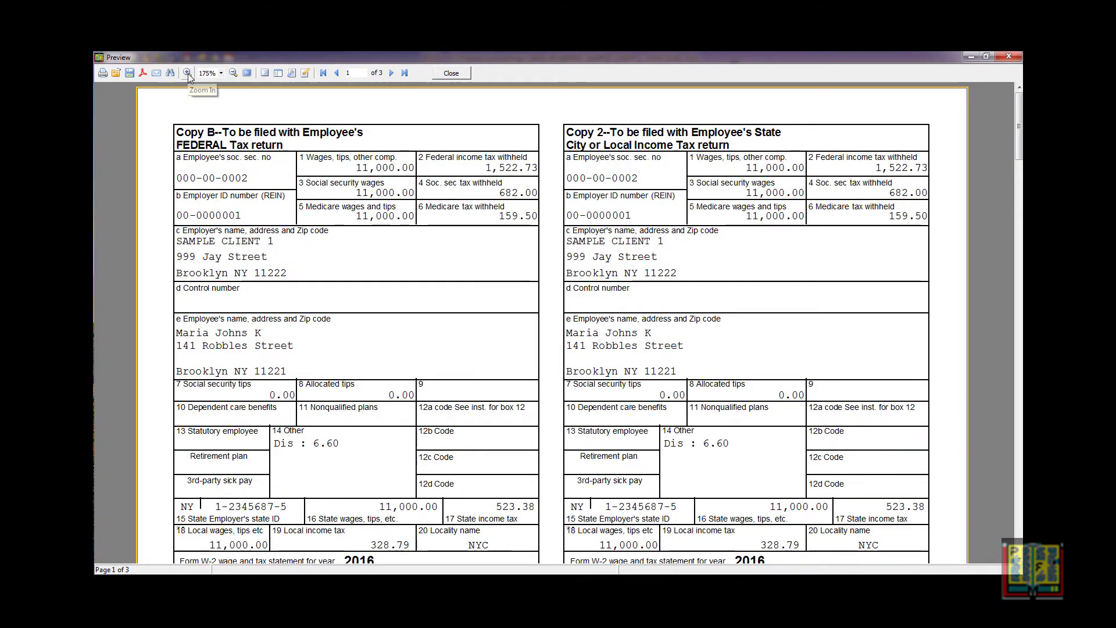
scroll(395, 259, "down", 5)
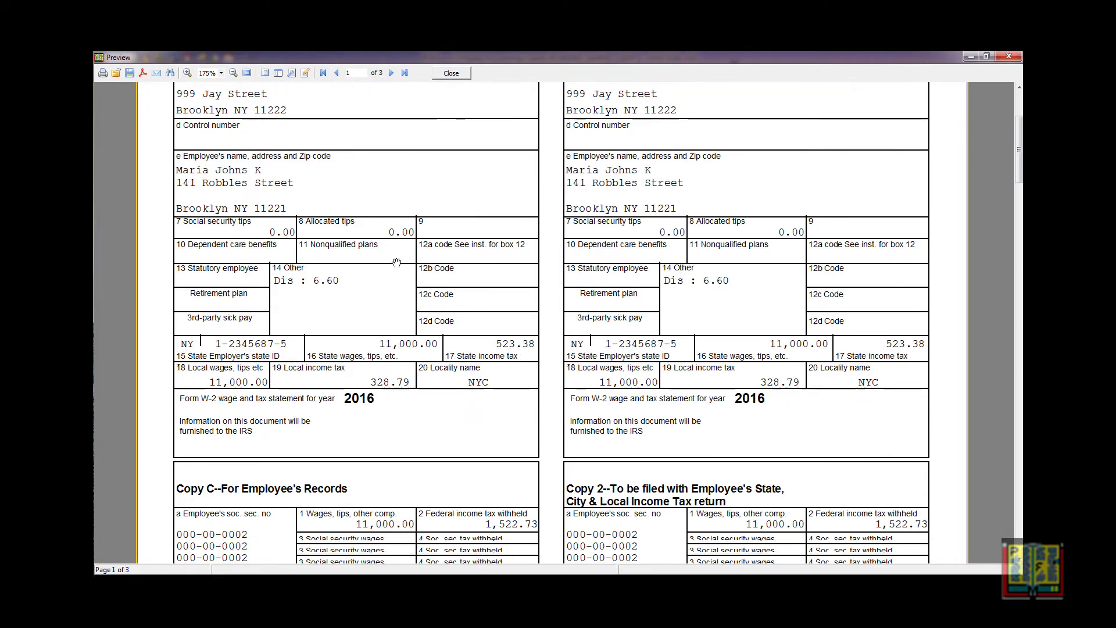
scroll(395, 262, "down", 12)
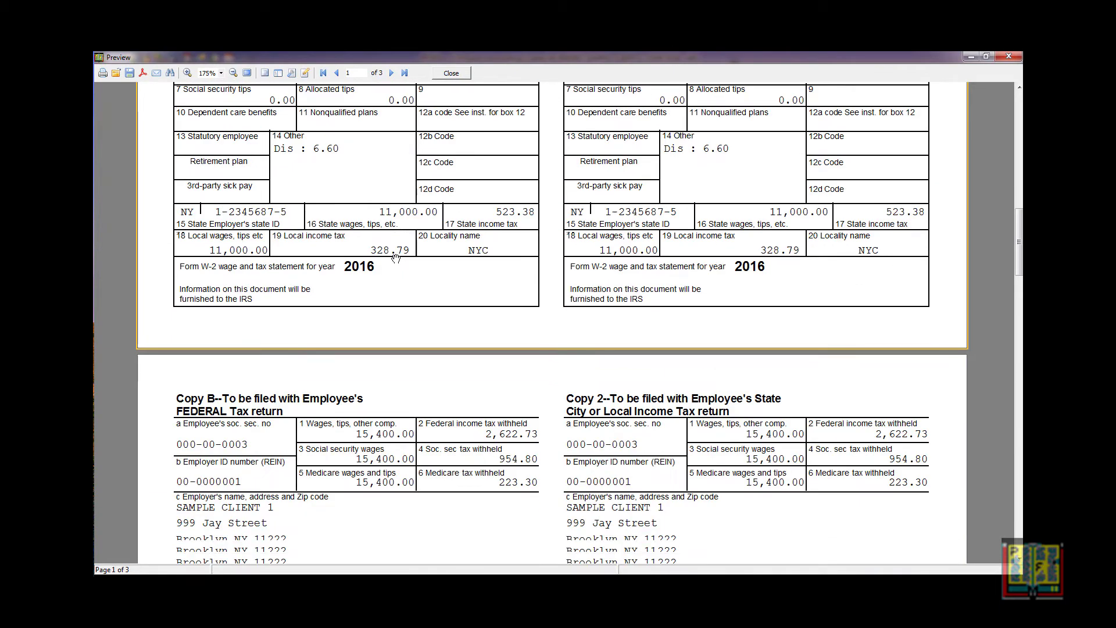
scroll(395, 258, "down", 7)
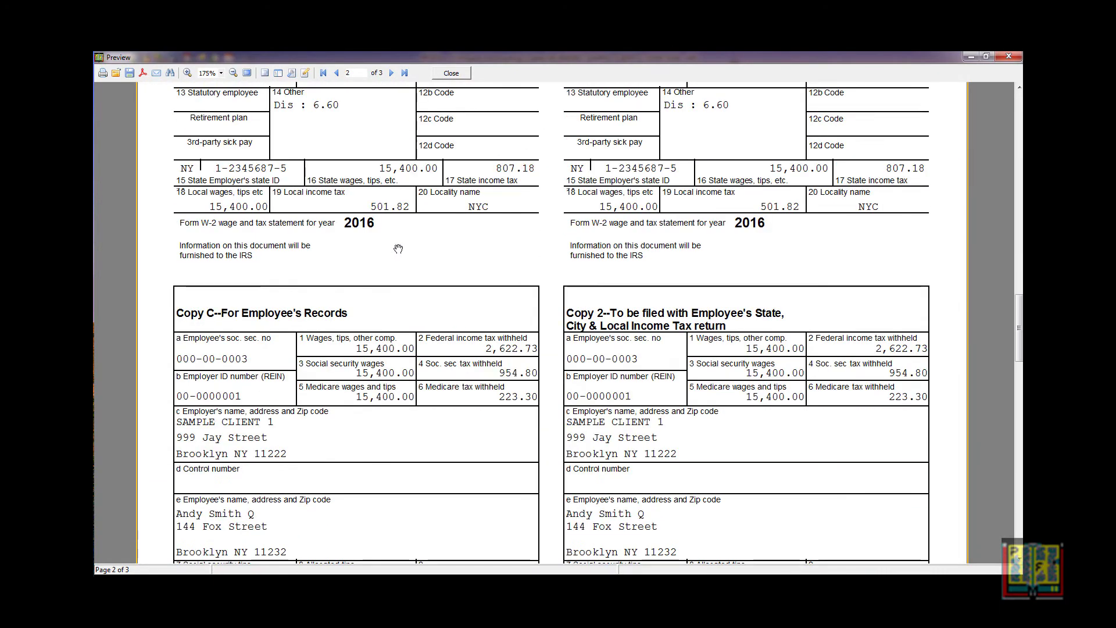
scroll(425, 183, "down", 7)
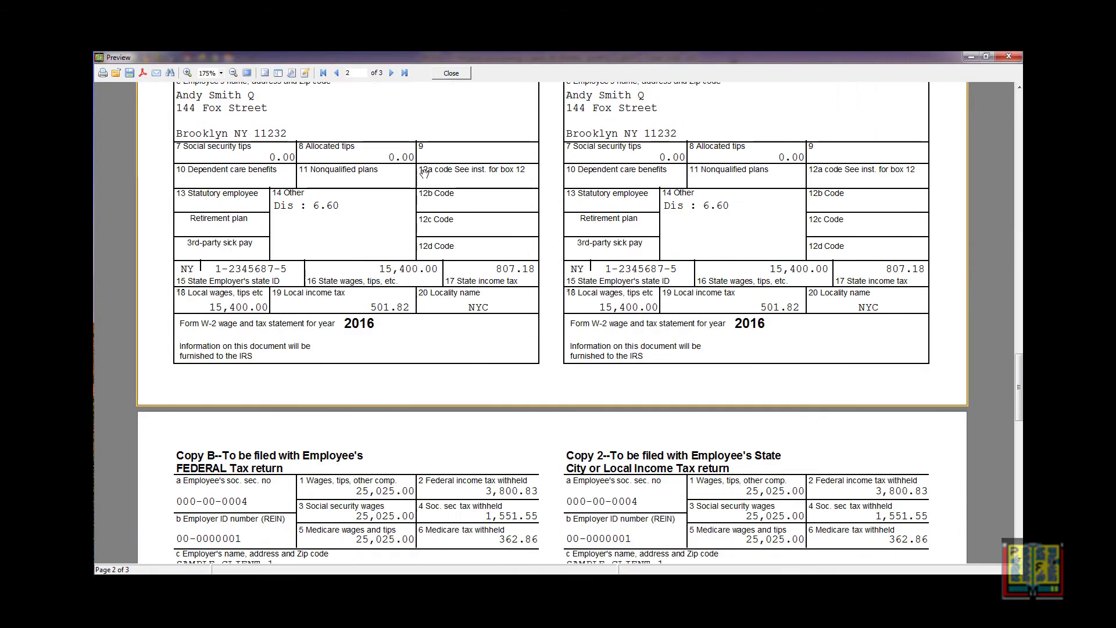
scroll(424, 173, "down", 7)
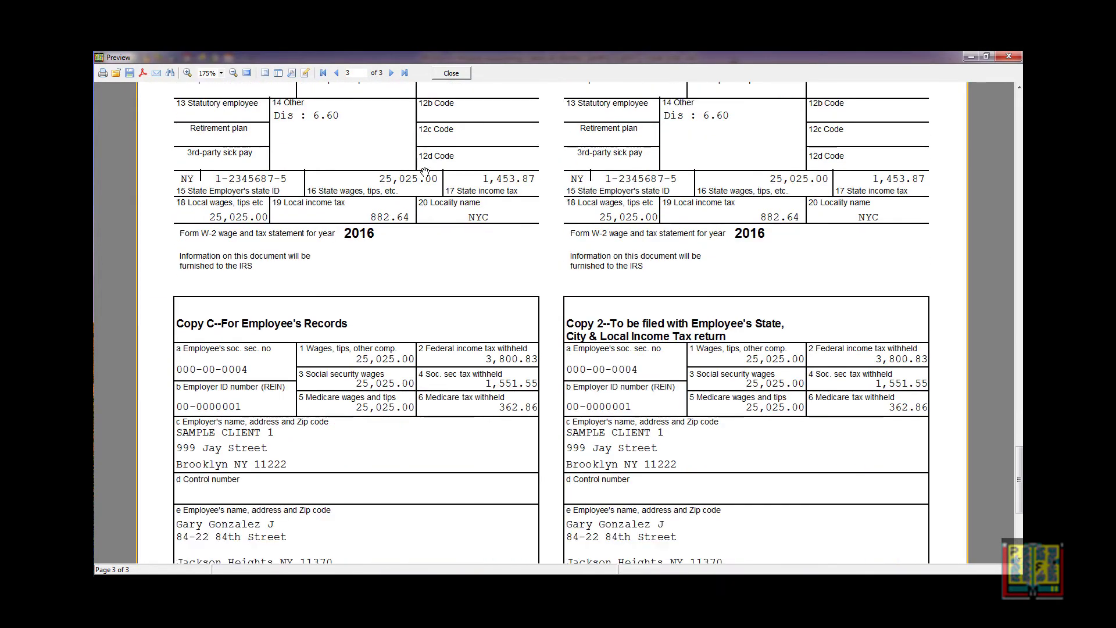
scroll(425, 172, "down", 3)
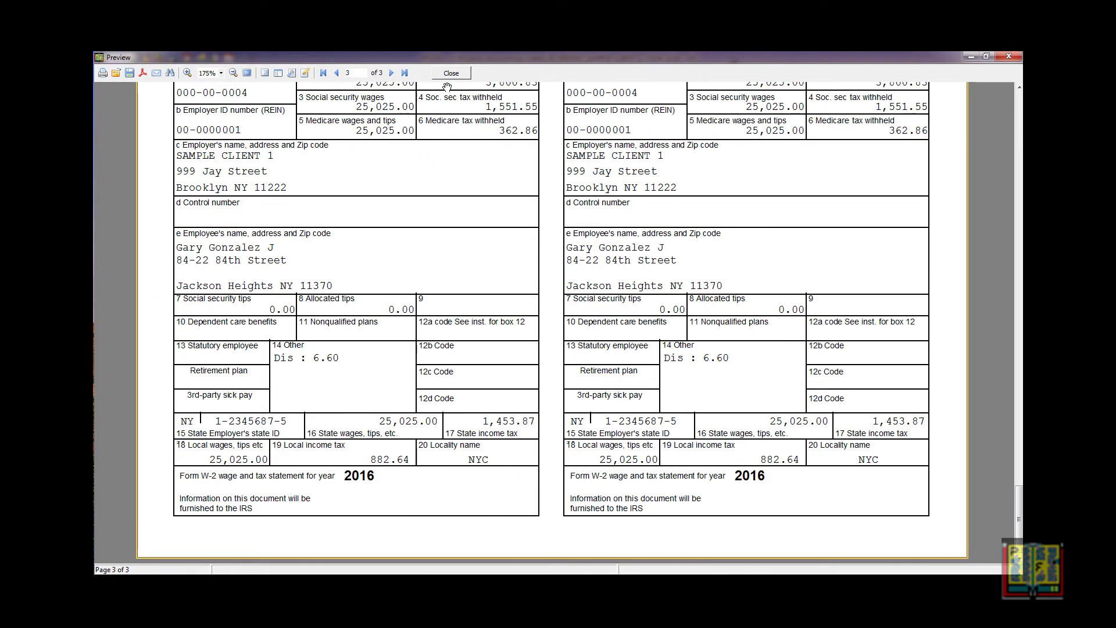
Print the employee W-2 copies to the hp LaserJet 1320 and close the preview
left_click(102, 73)
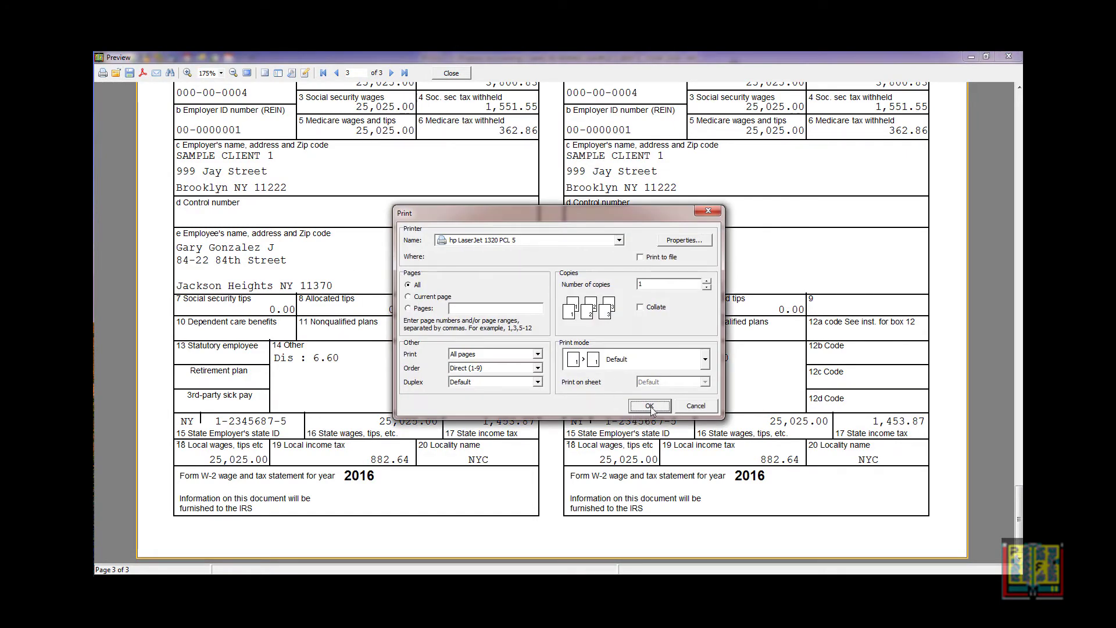
left_click(649, 406)
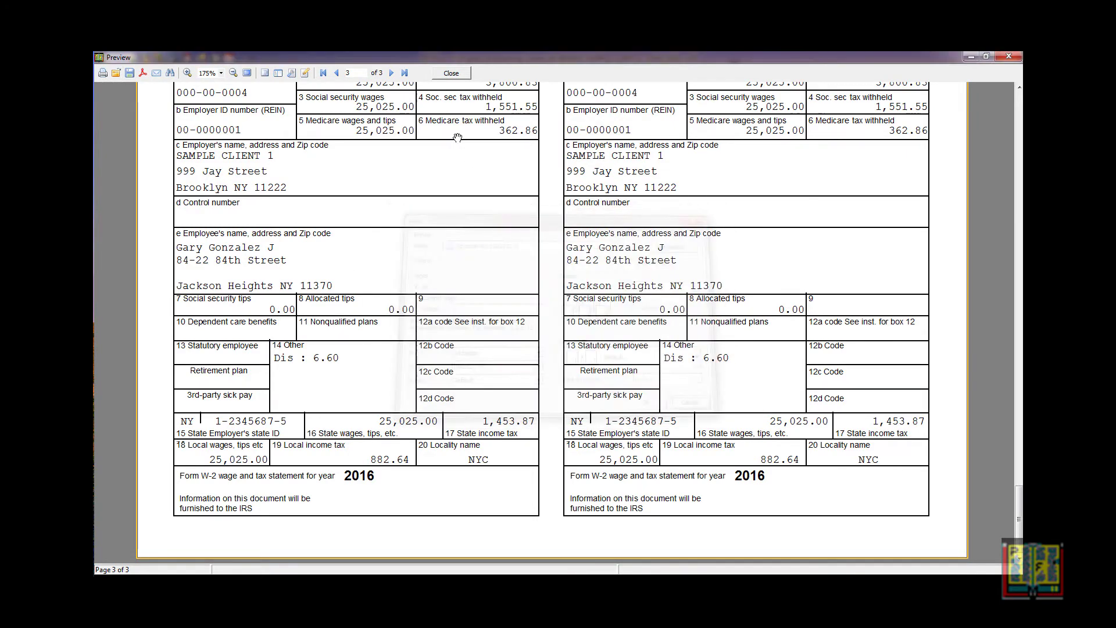
left_click(449, 75)
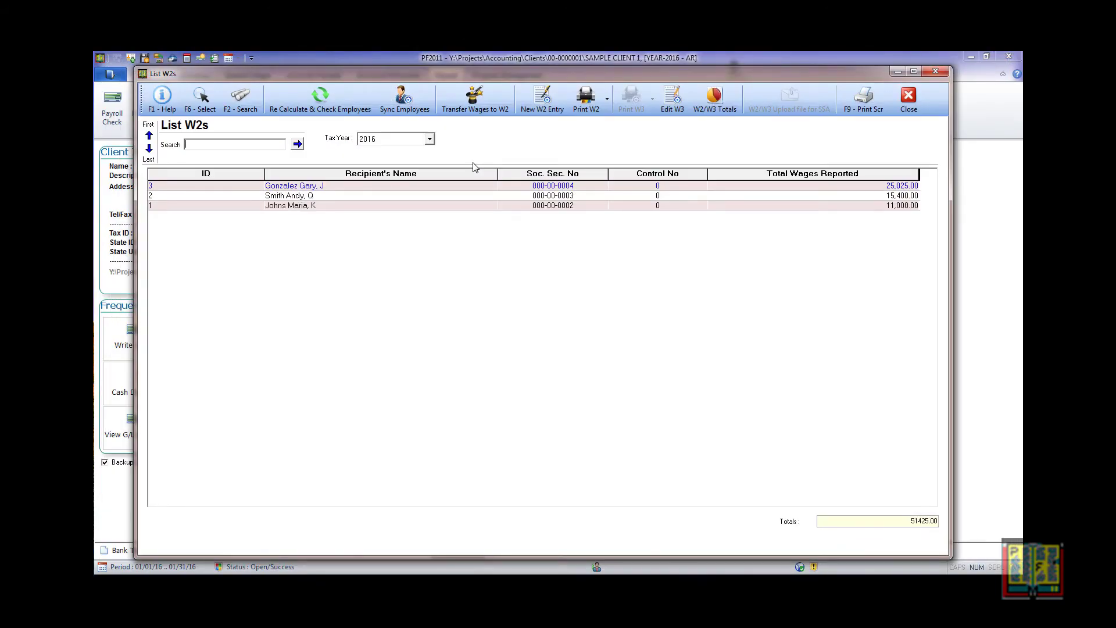
Show the Print W2 choices, including the SSA Copy A options
left_click(607, 102)
left_click(606, 103)
left_click(606, 101)
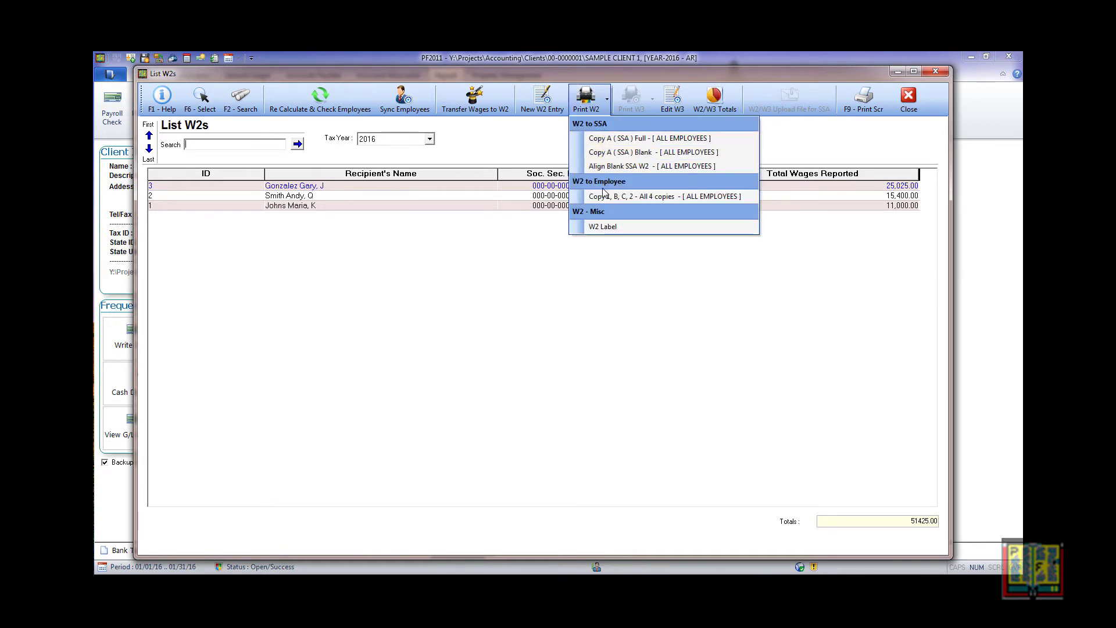
Preview the full SSA Copy A W-2 forms at 175% zoom and scroll through them
left_click(652, 140)
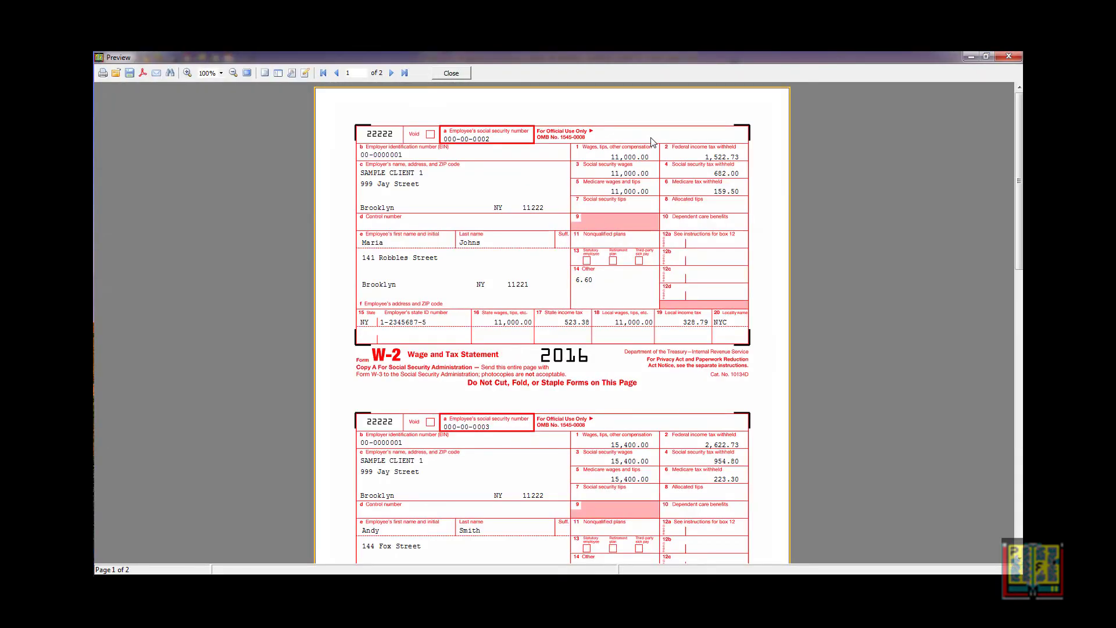
left_click(187, 74)
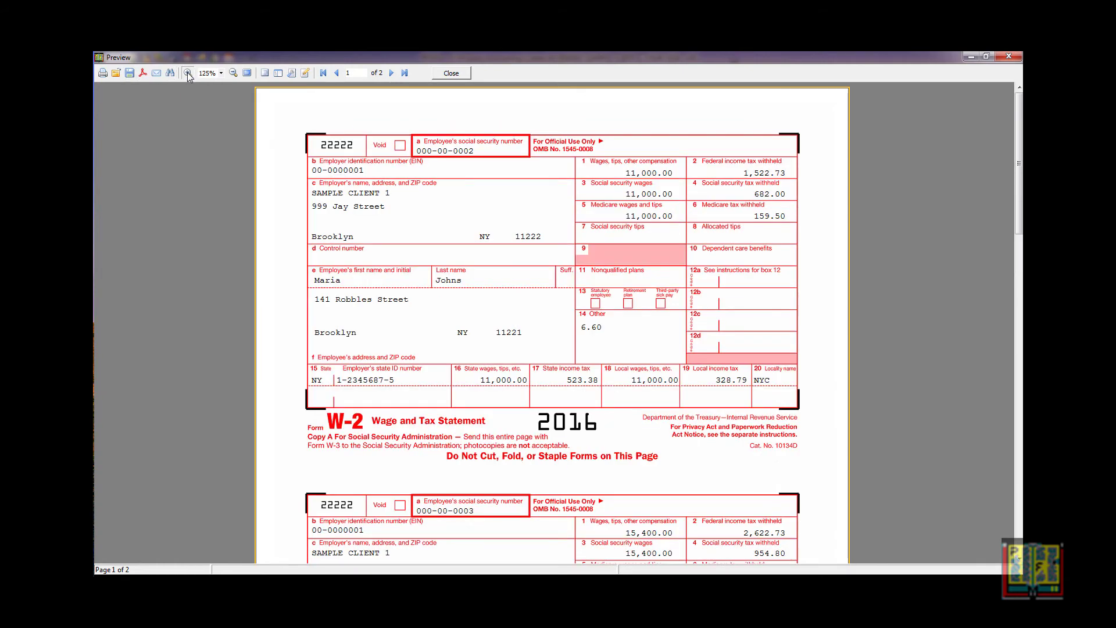
left_click(187, 74)
left_click(188, 75)
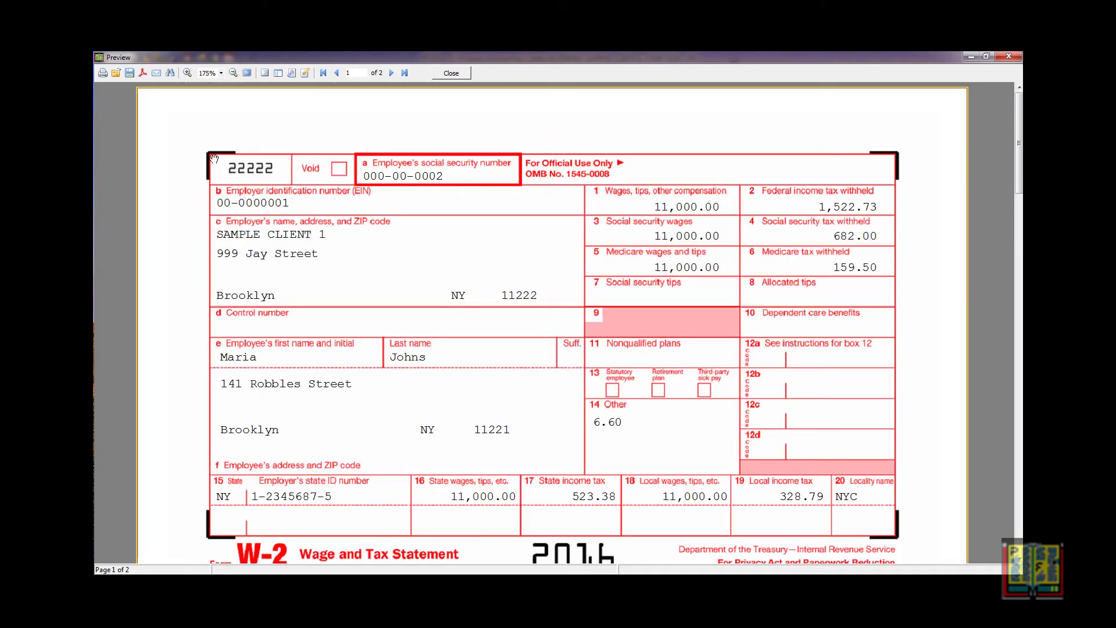
scroll(214, 158, "down", 3)
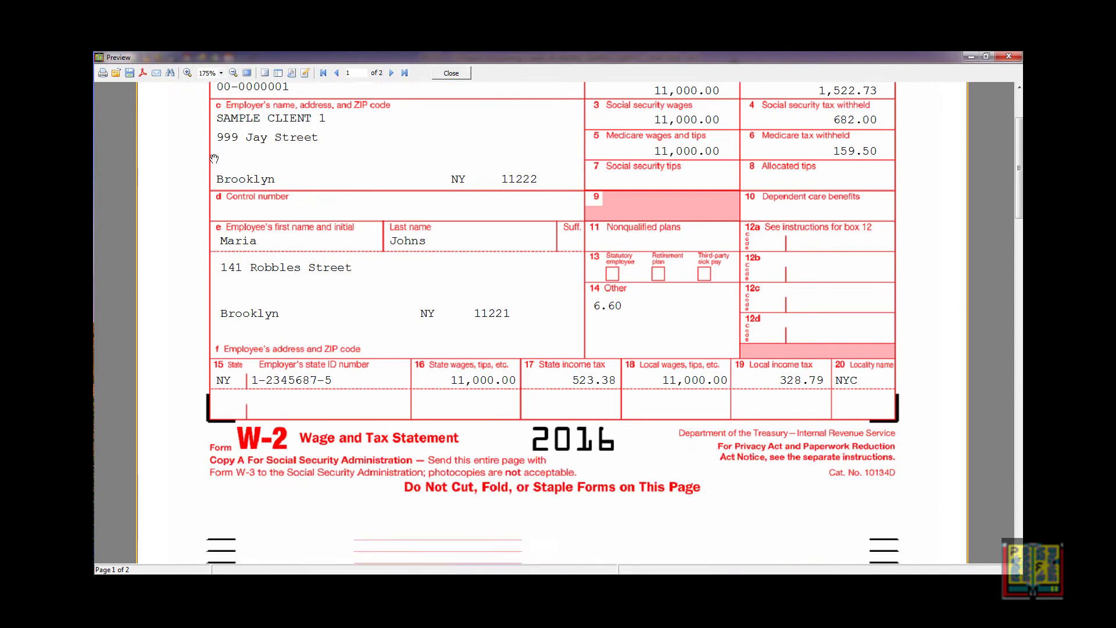
scroll(214, 158, "down", 4)
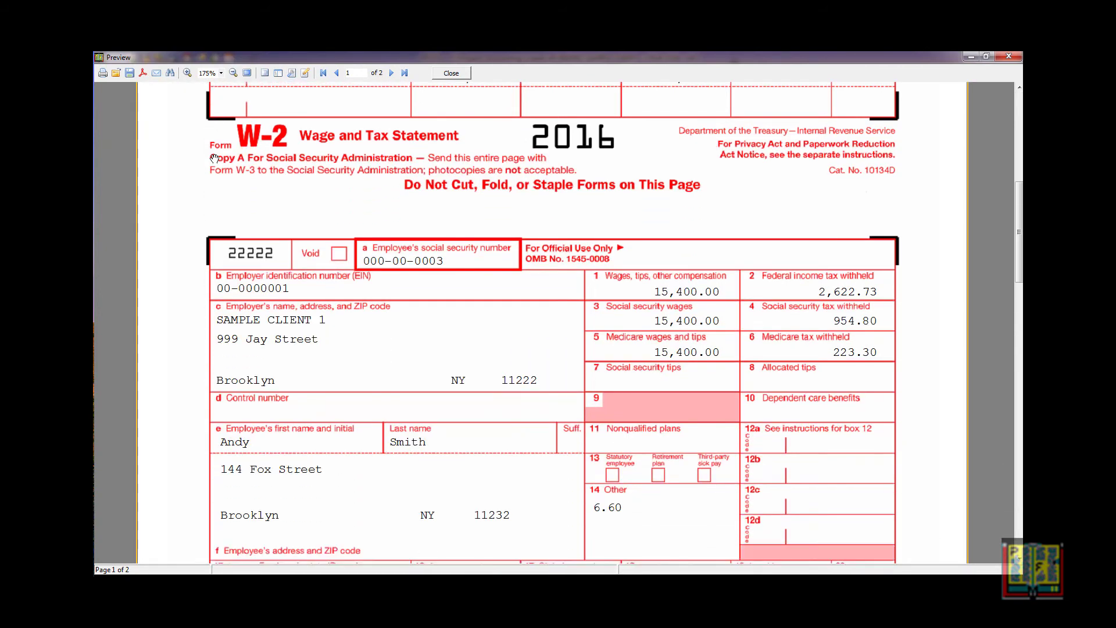
scroll(214, 158, "down", 4)
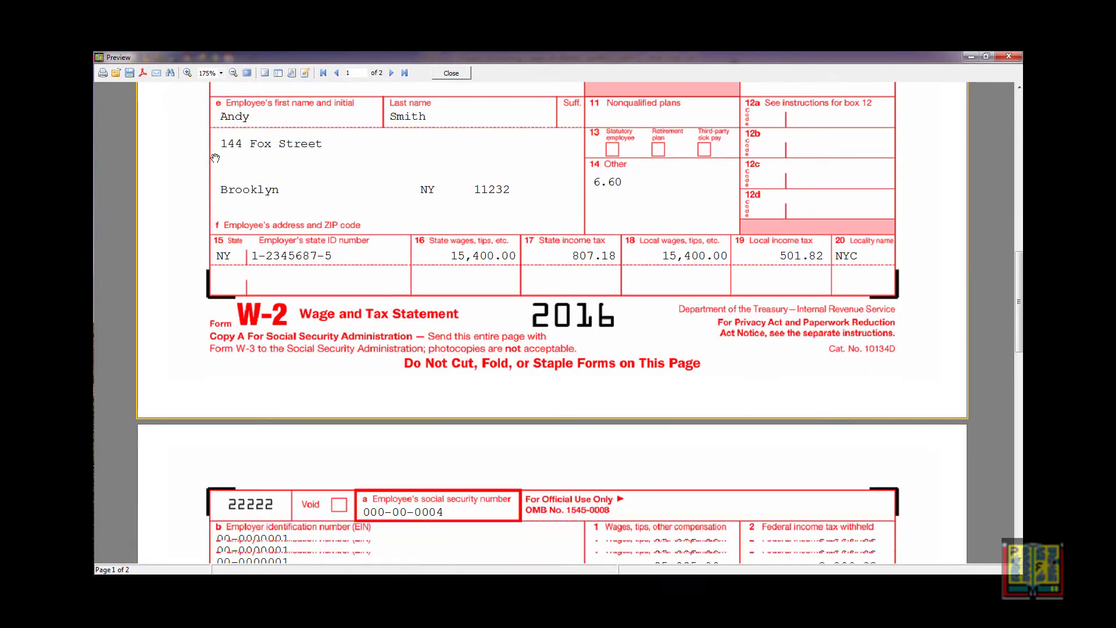
scroll(216, 156, "down", 5)
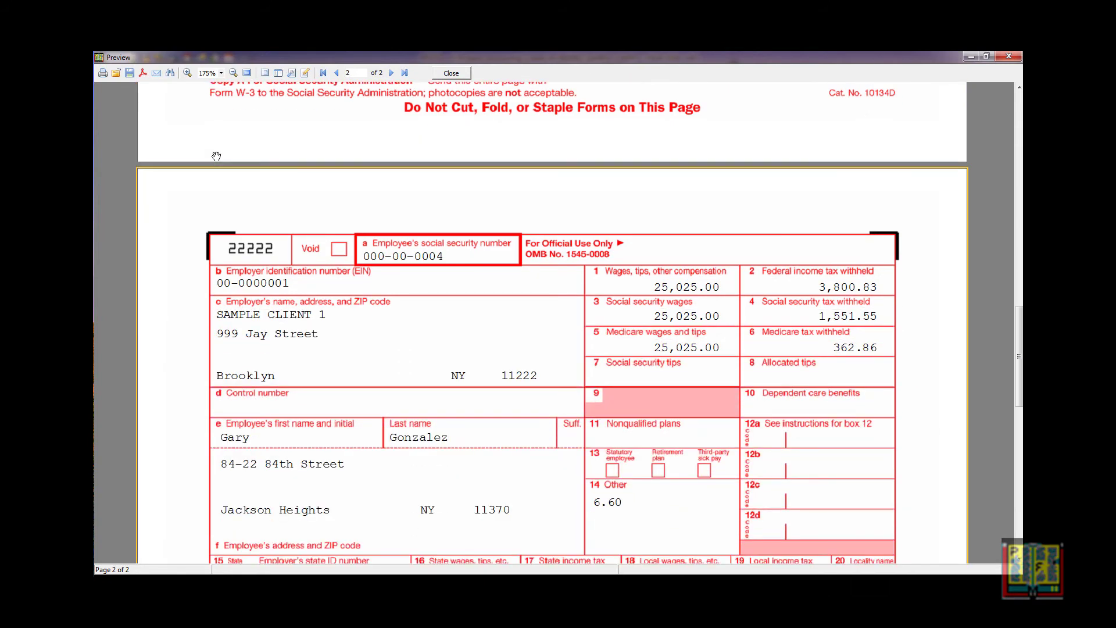
scroll(216, 156, "down", 2)
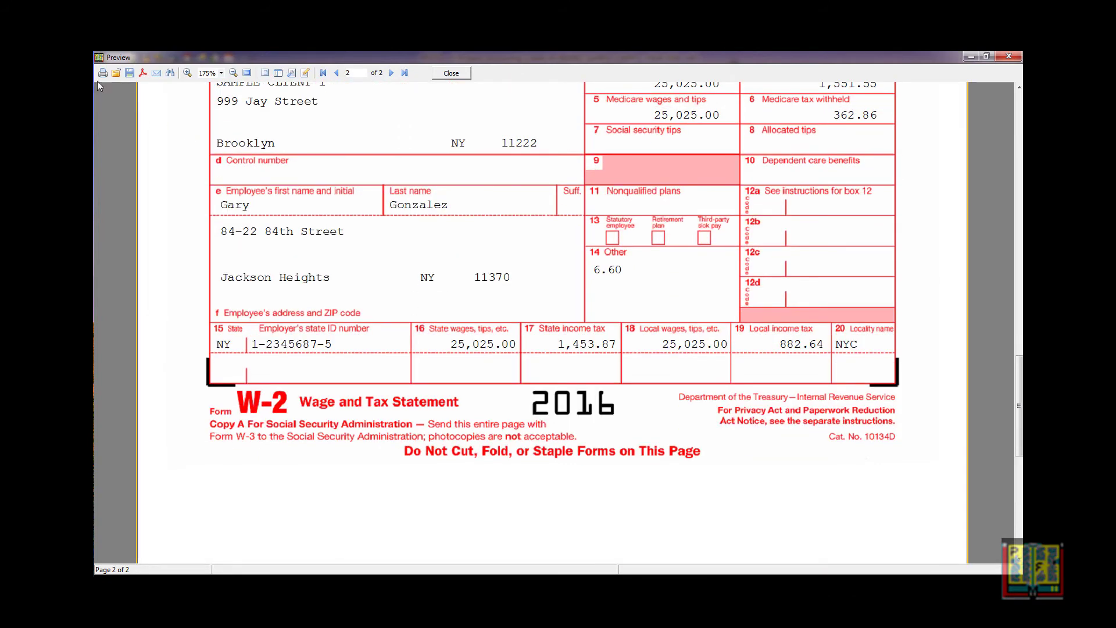
Print the Copy A W-2s to the hp LaserJet 1320 and close the preview
left_click(102, 73)
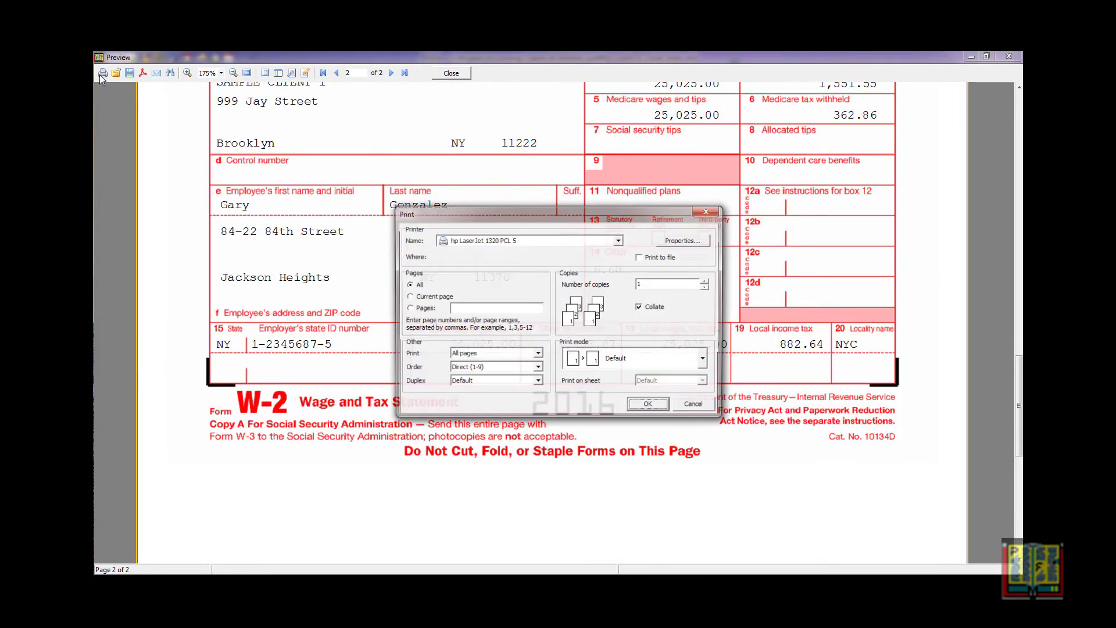
left_click(660, 412)
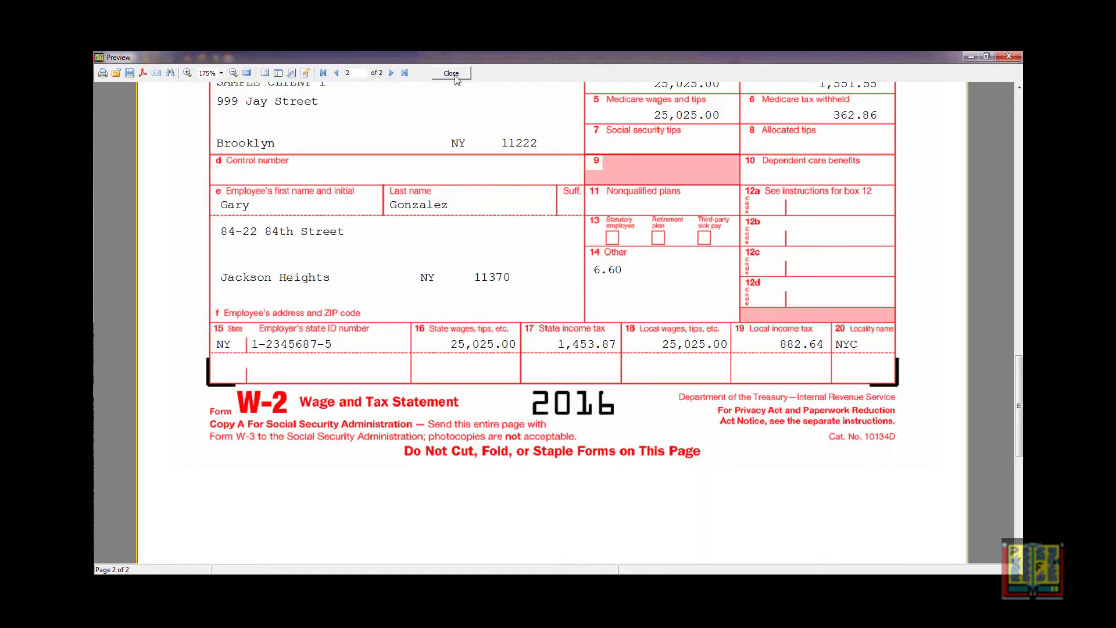
left_click(452, 73)
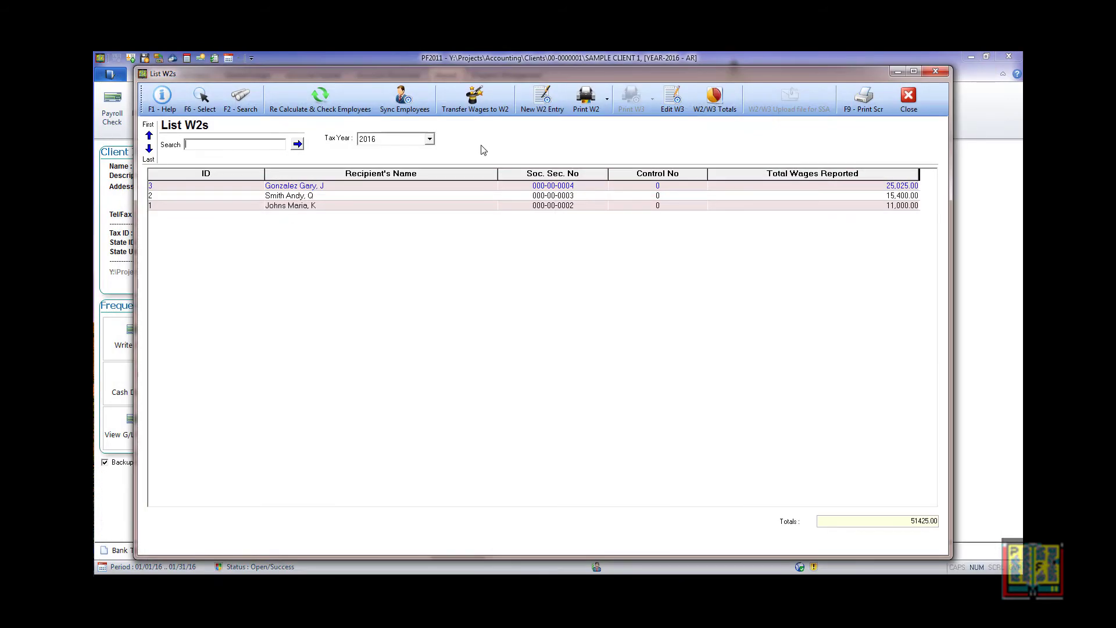
Preview Copy 1, B, C, 2 - All 4 copies [ALL EMPLOYEES] as a 3-page printout
left_click(608, 101)
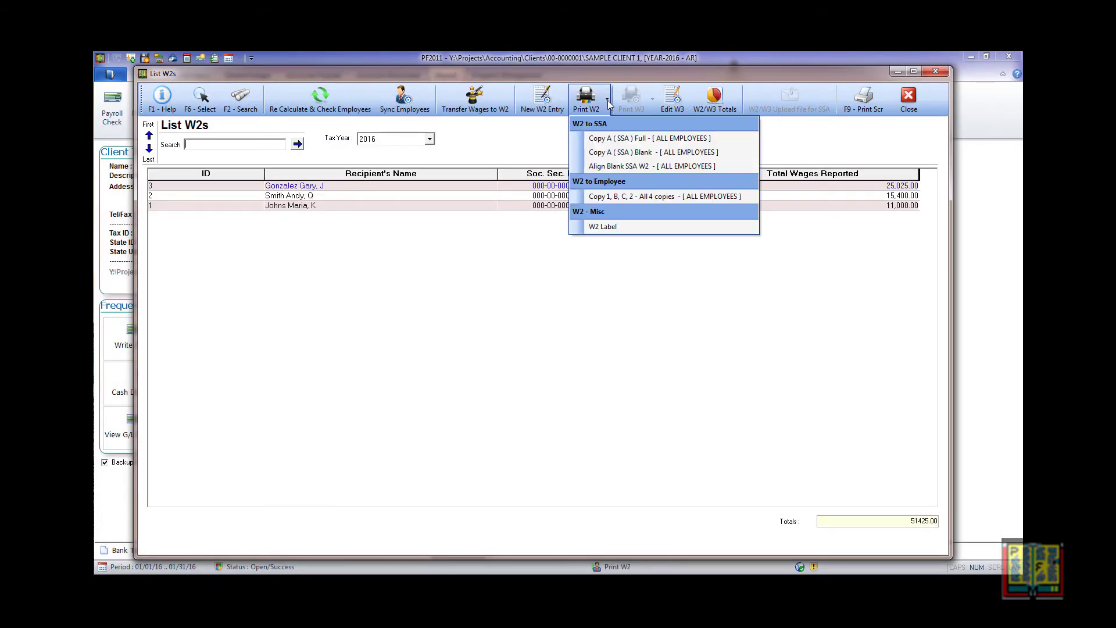
left_click(633, 197)
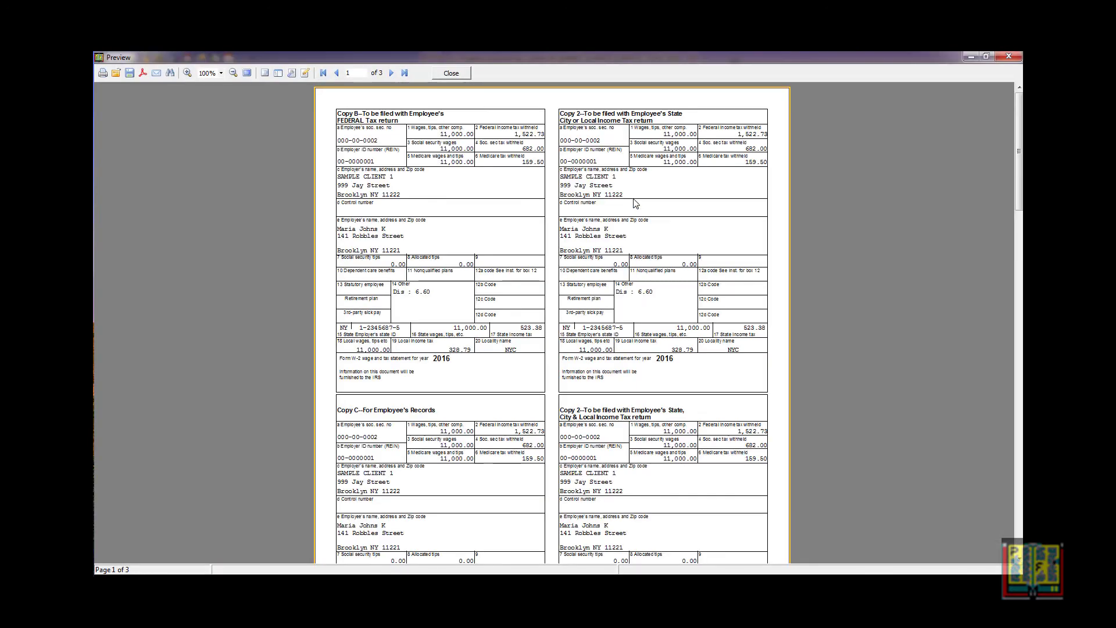
Create a new 2016 W-3 totalling 3 W-2s: 51,425.00 wages, 7,946.29 federal tax withheld
left_click(455, 75)
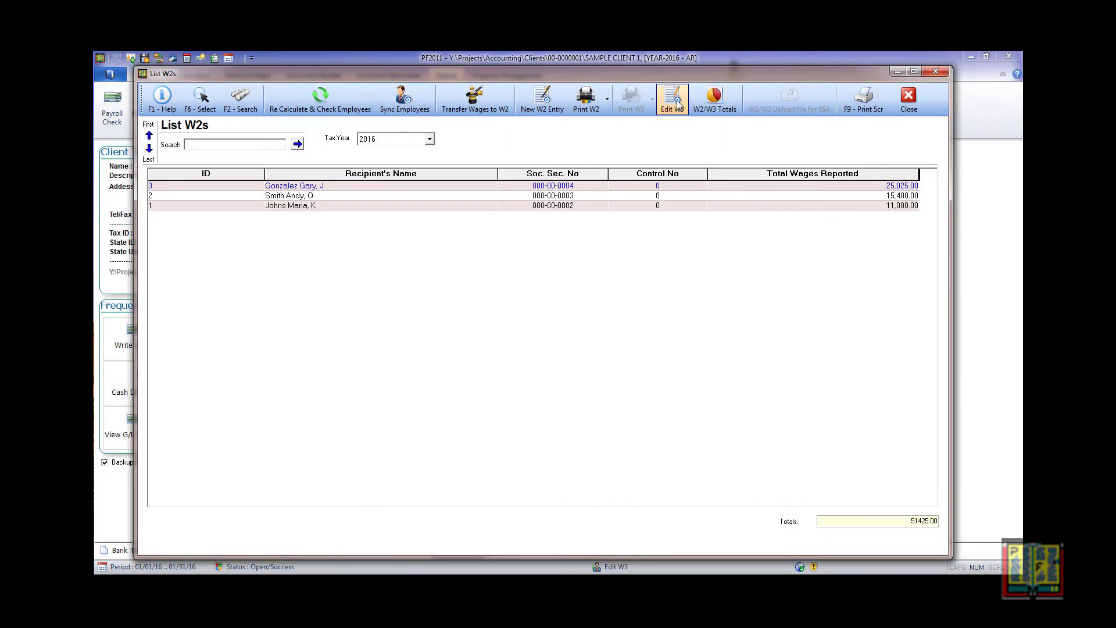
left_click(673, 100)
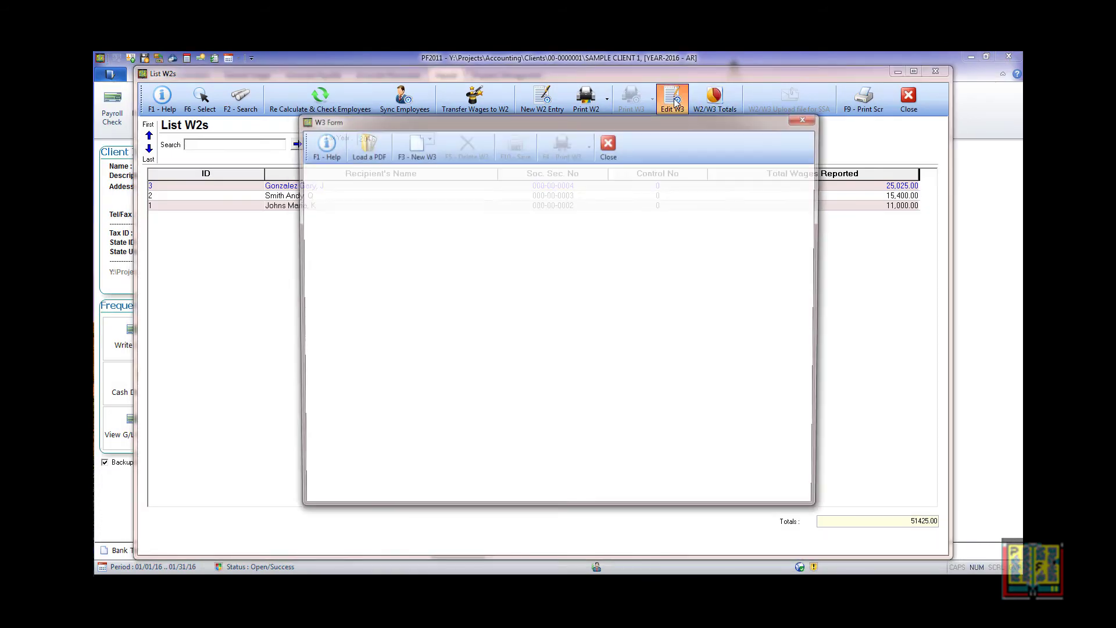
left_click(414, 149)
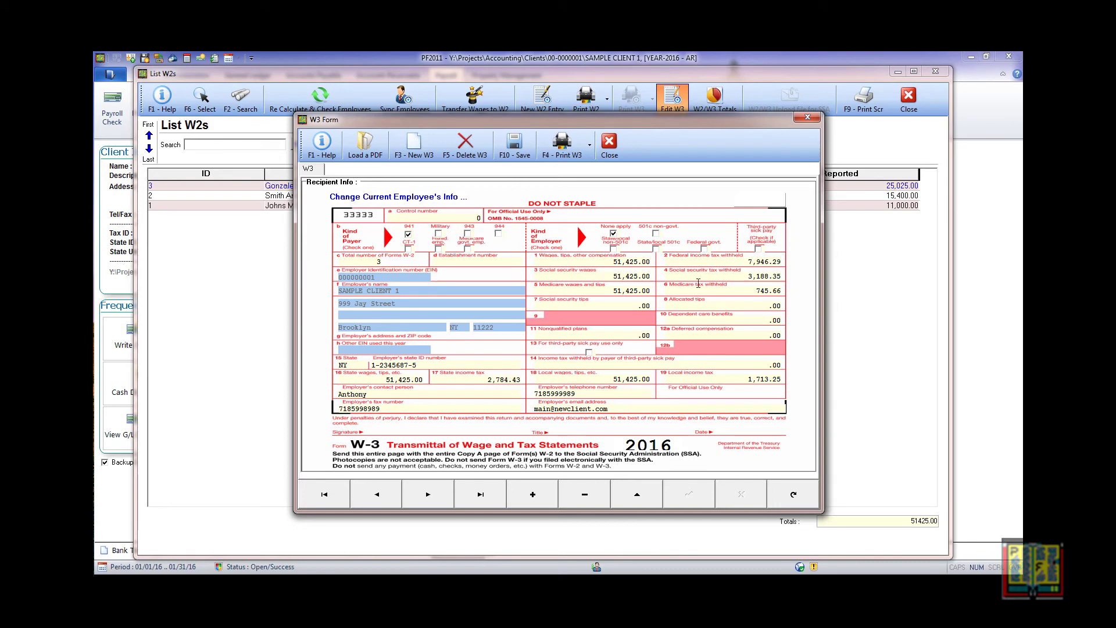
left_click(590, 148)
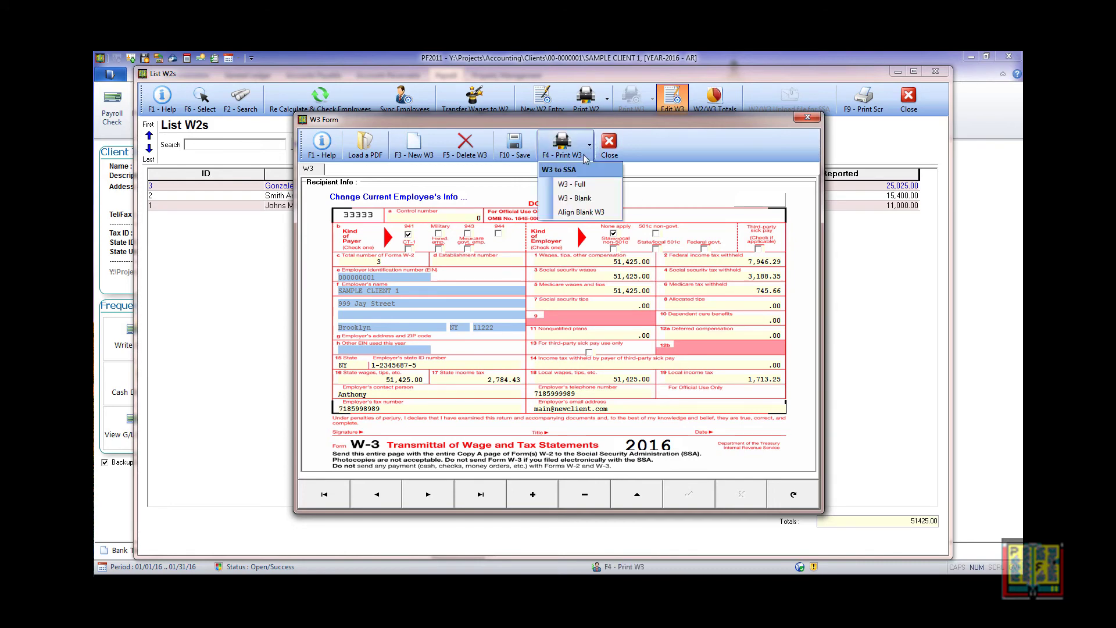
left_click(584, 185)
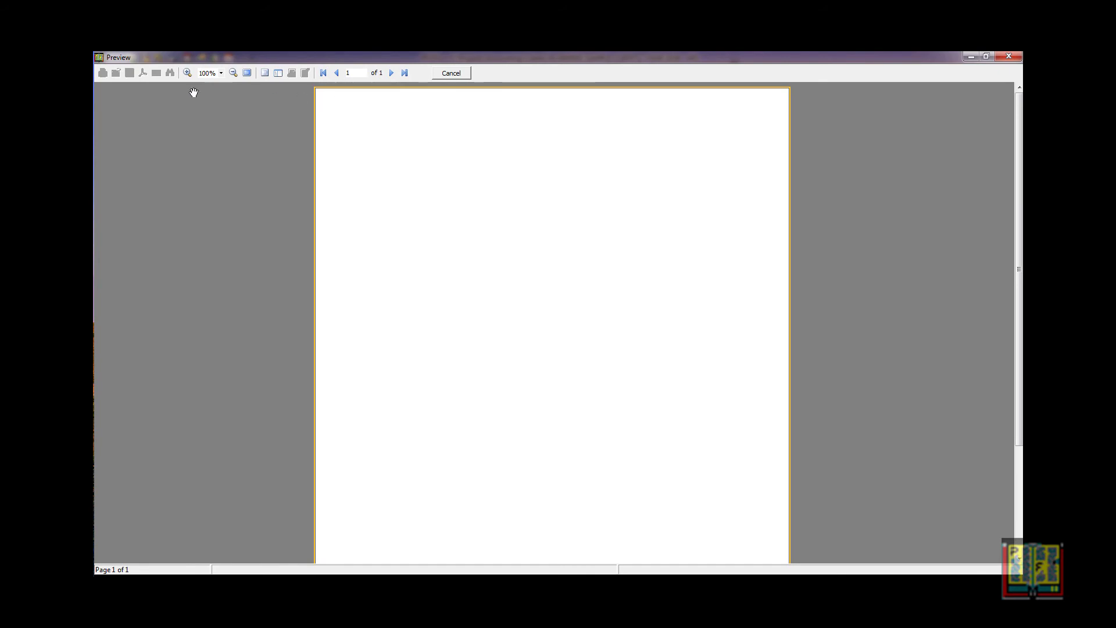
left_click(189, 76)
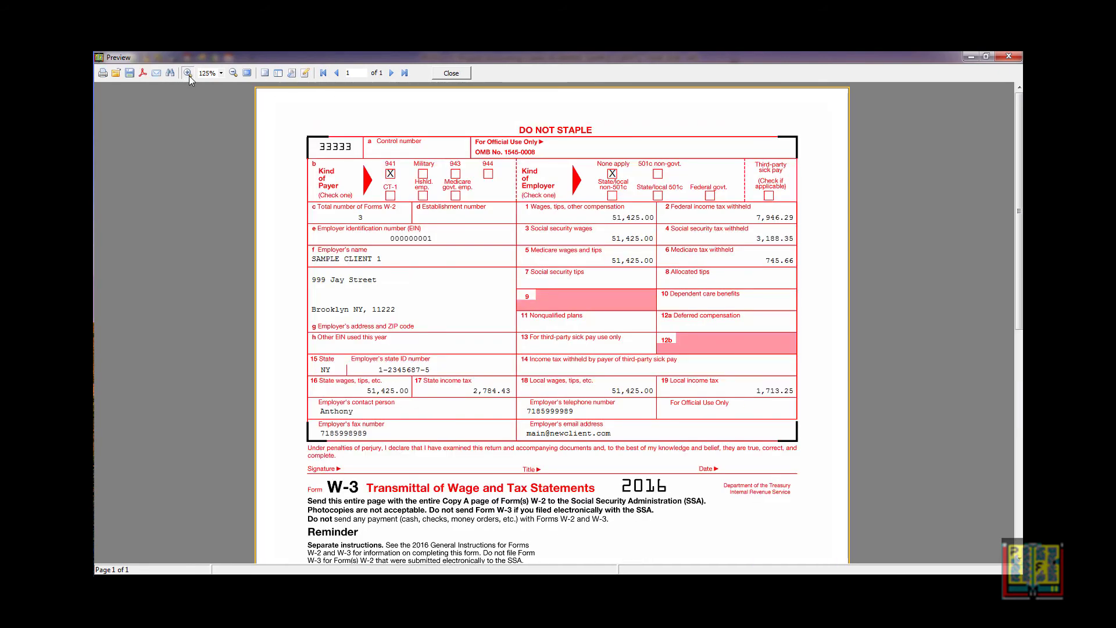
left_click(189, 75)
left_click(190, 76)
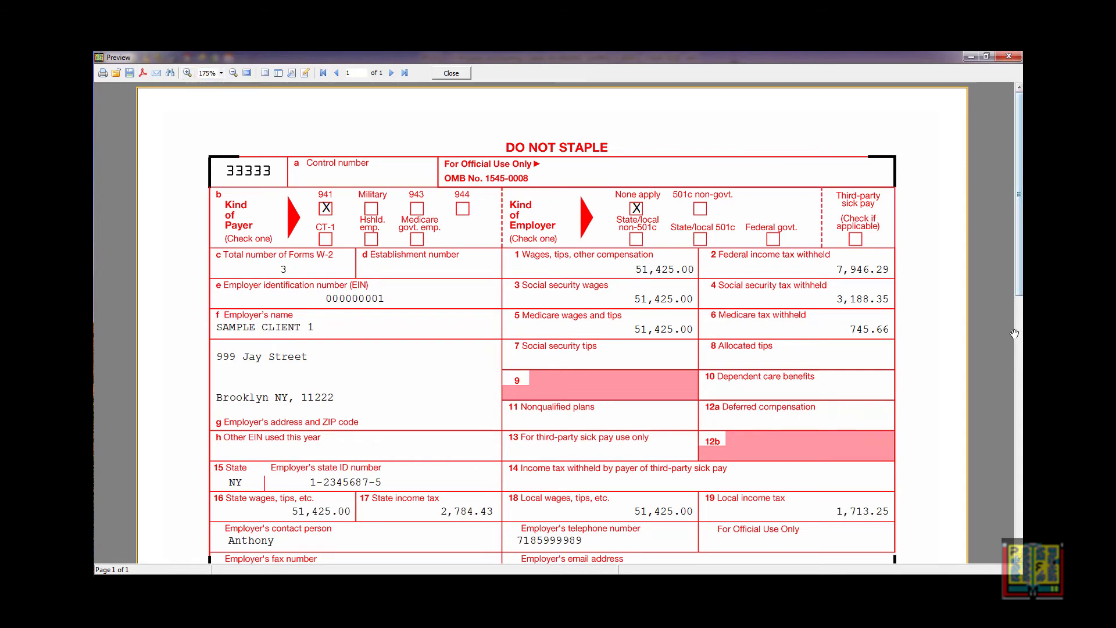
scroll(934, 394, "down", 4)
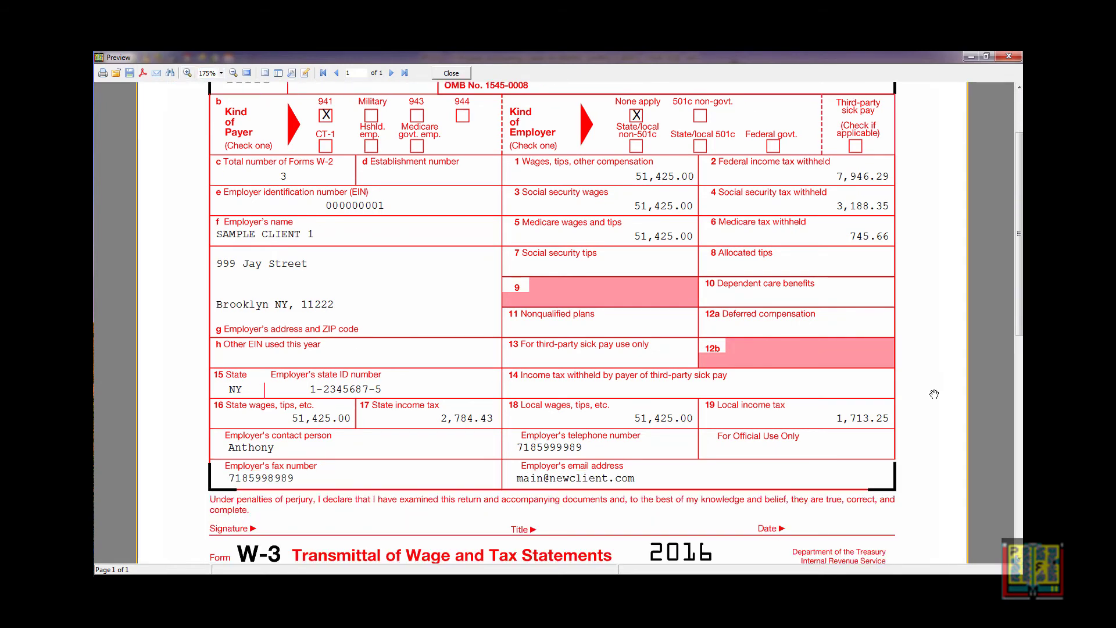
scroll(934, 394, "down", 3)
scroll(934, 394, "down", 6)
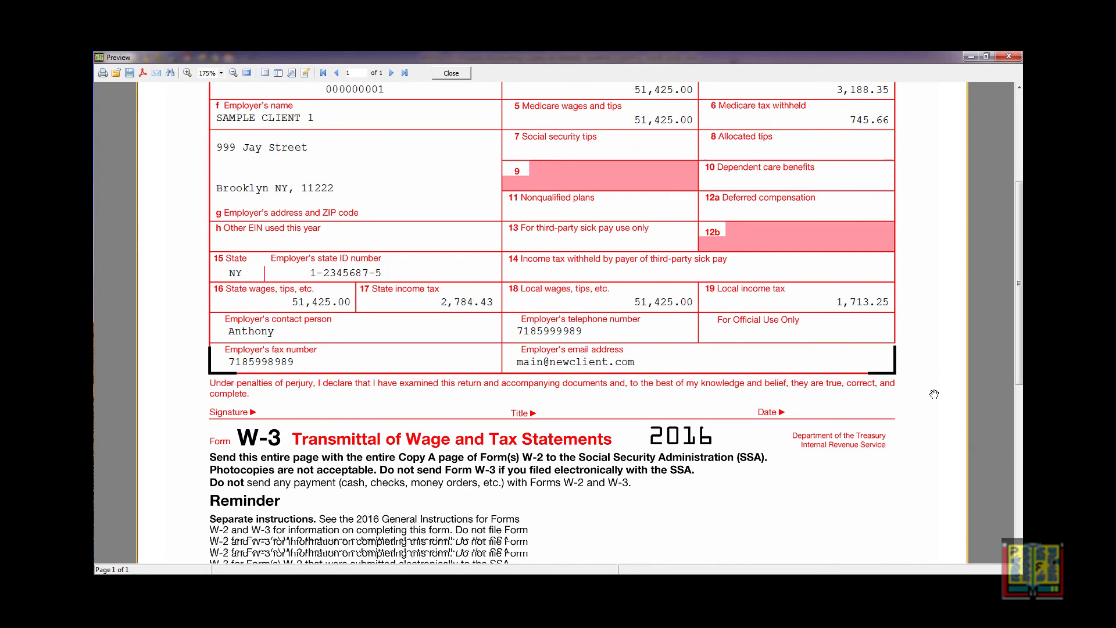
scroll(934, 394, "down", 5)
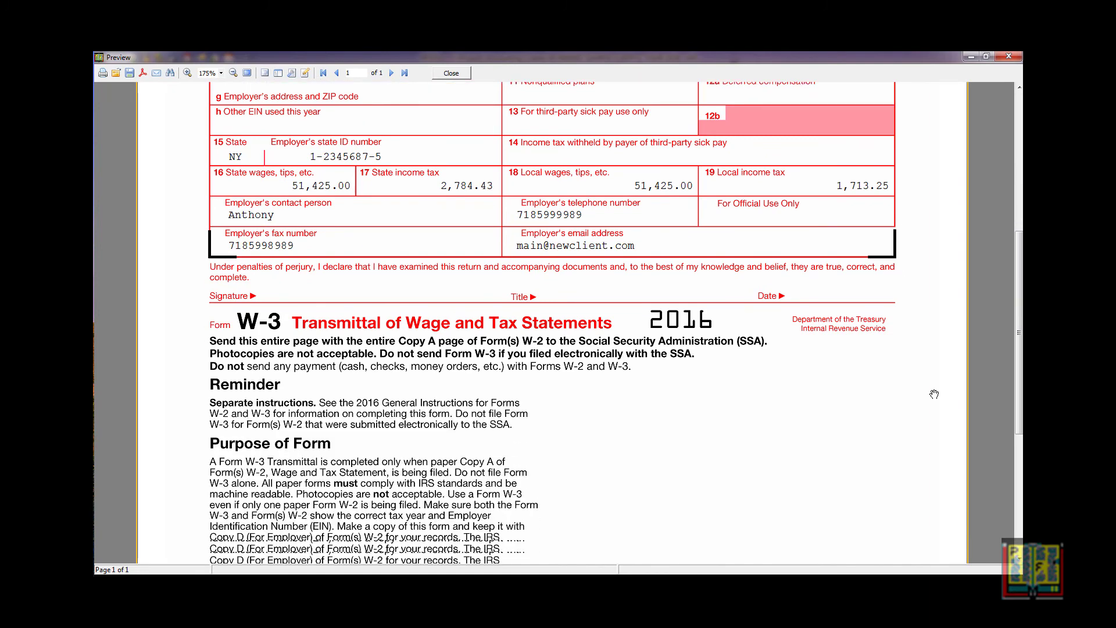
scroll(926, 389, "down", 1)
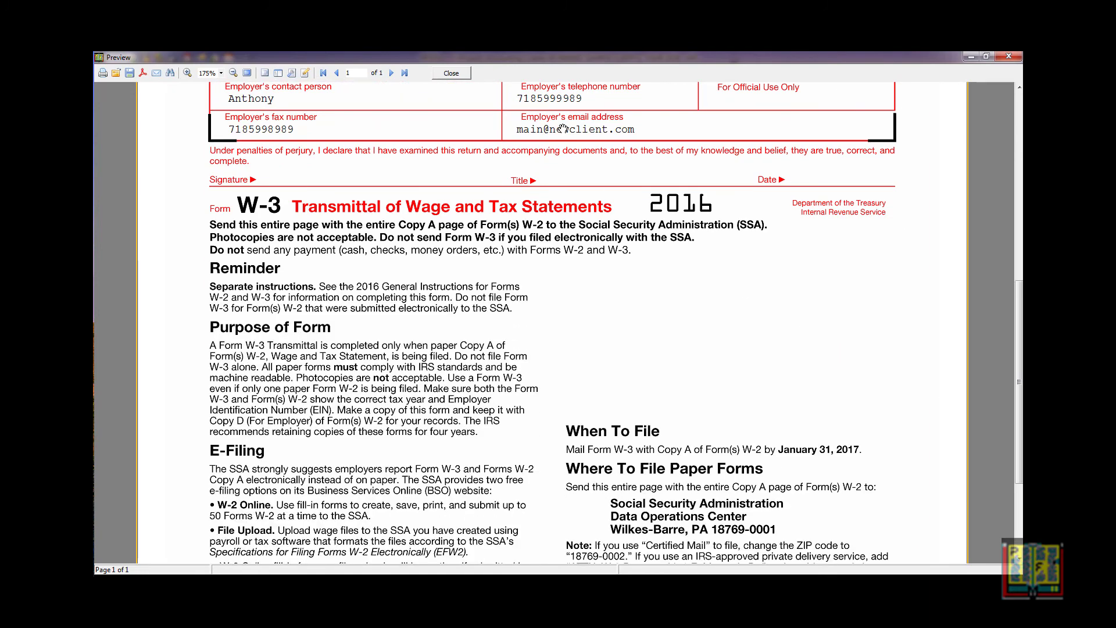
left_click(451, 73)
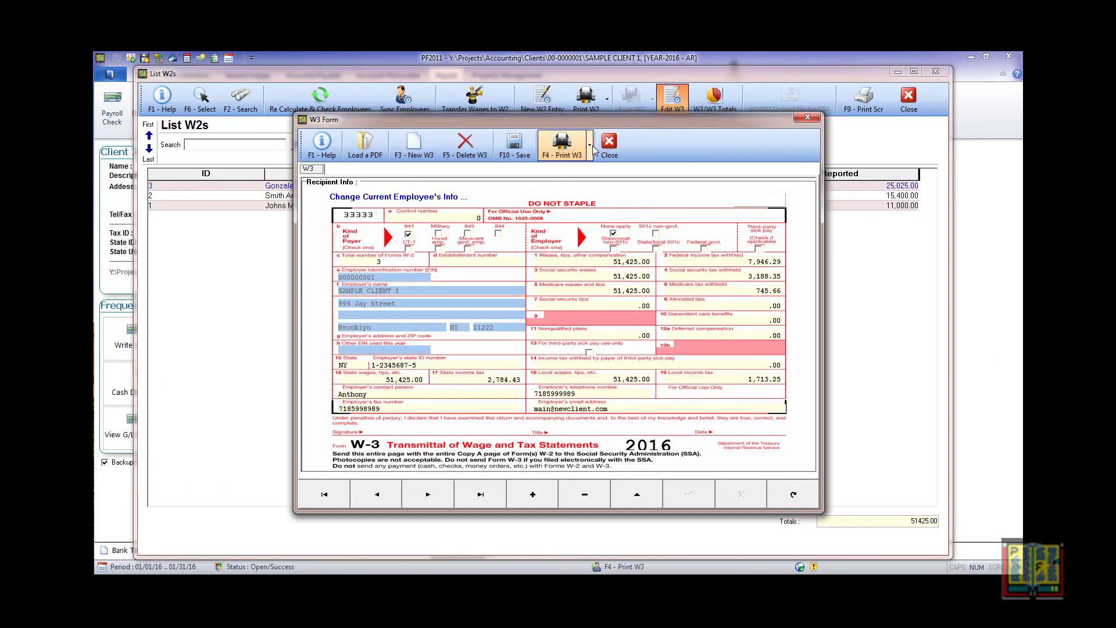
Preview the W3 - Blank data-only printout and send it to the printer
left_click(590, 147)
left_click(582, 199)
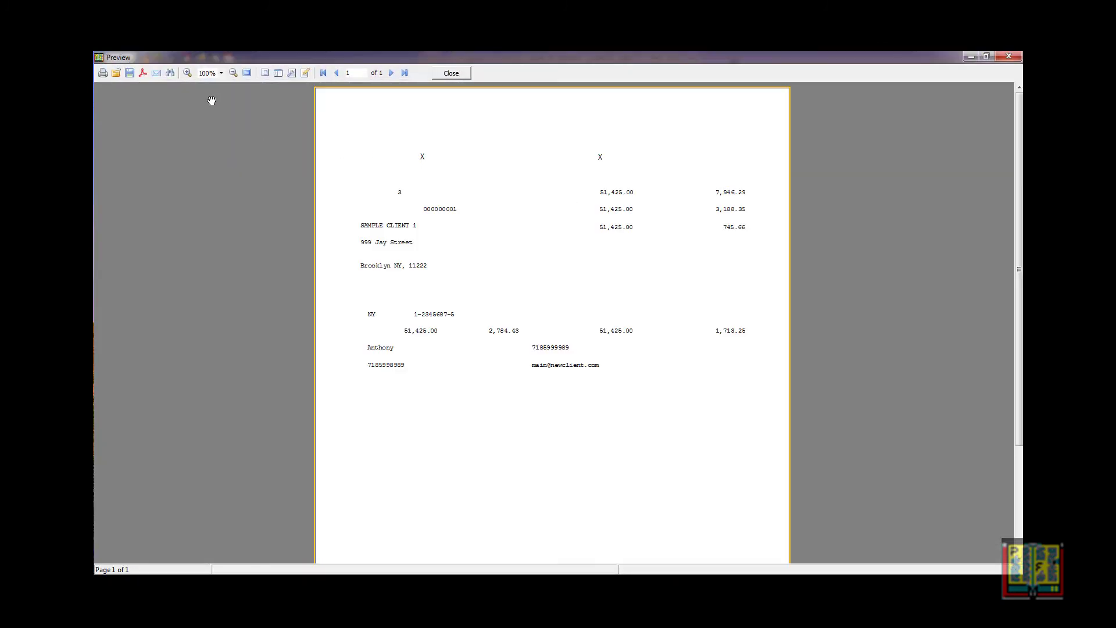
left_click(102, 73)
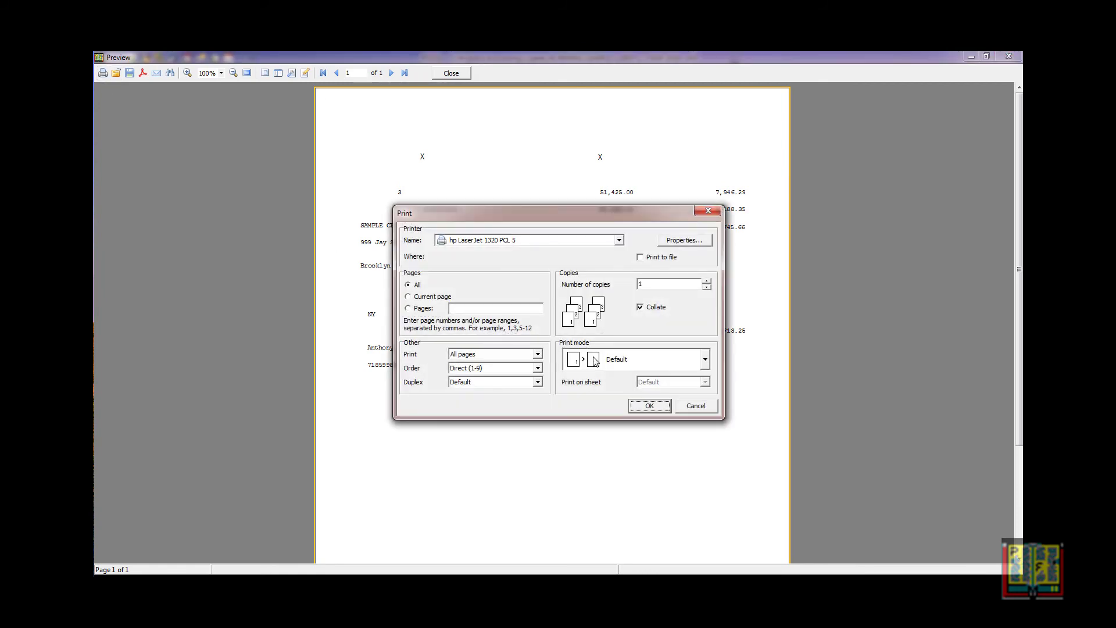
left_click(650, 407)
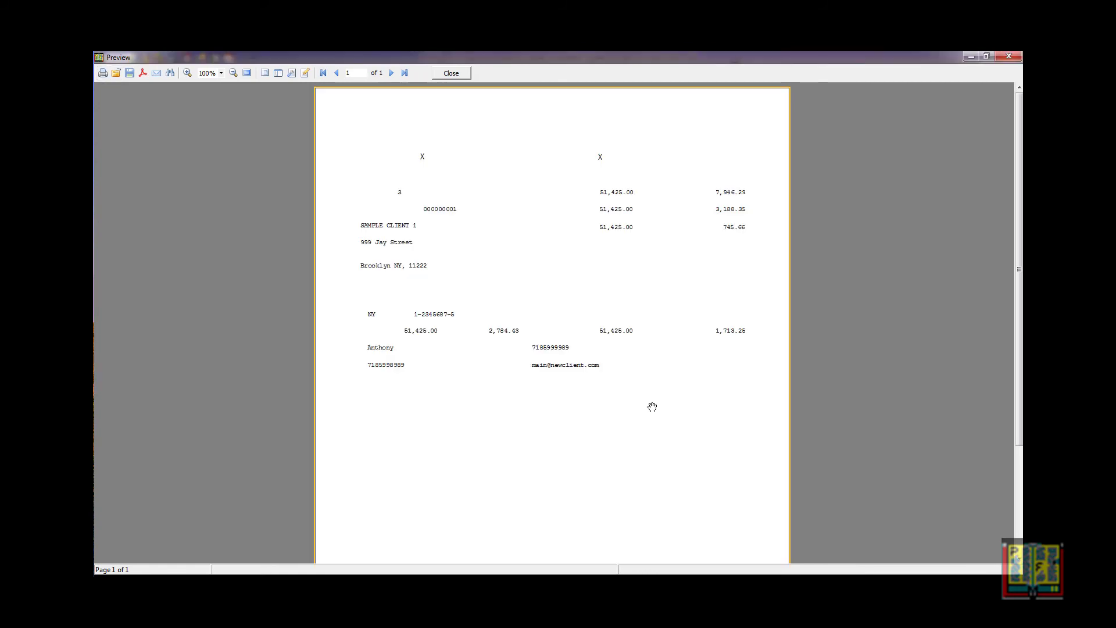